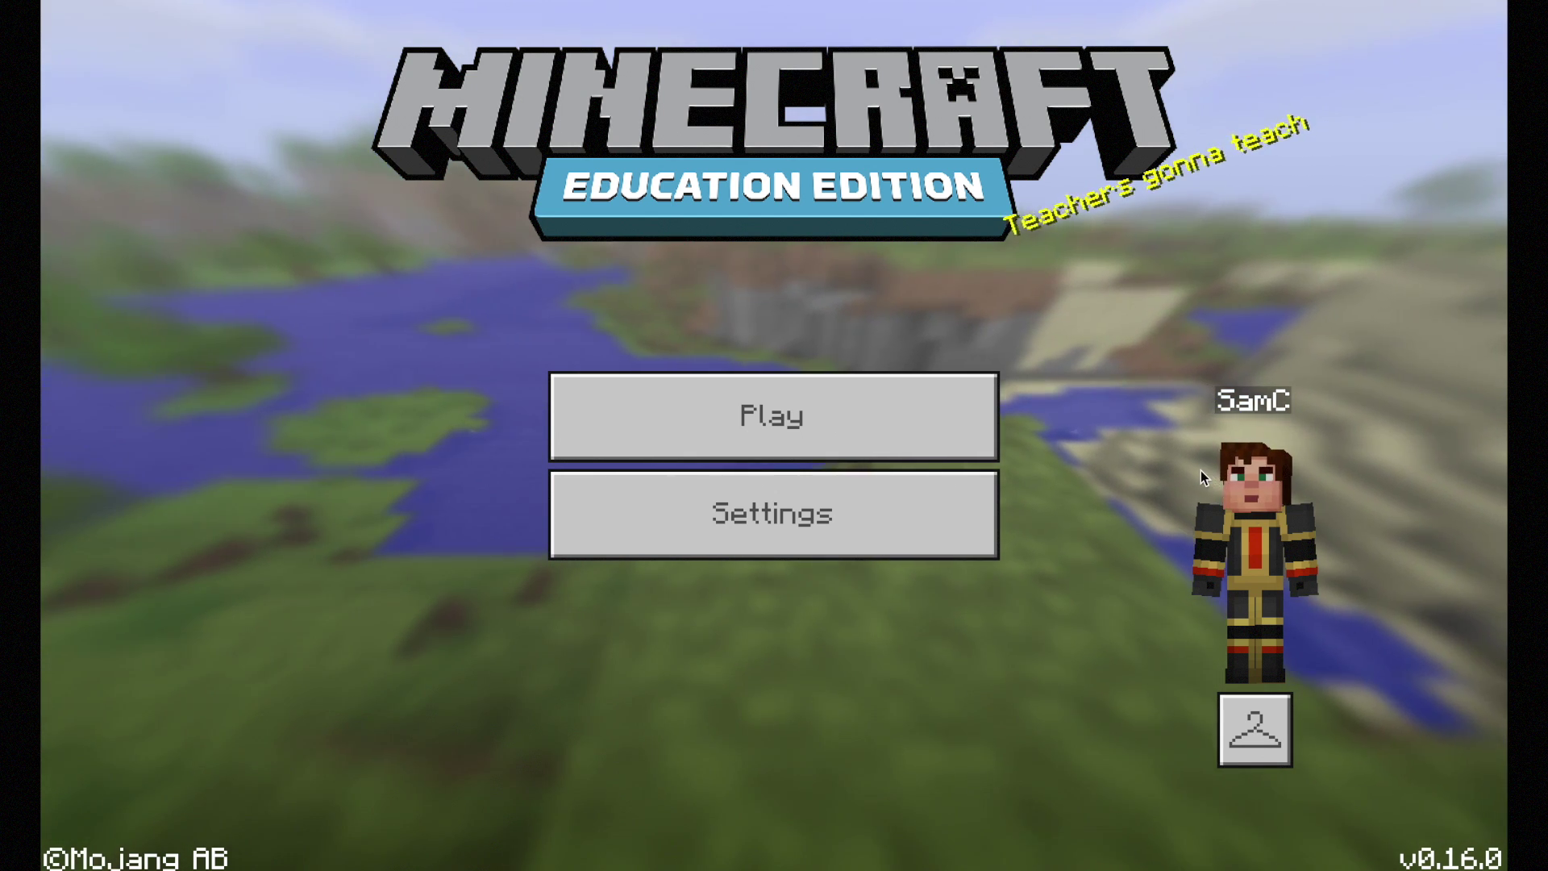
Step: Start a new world from Play and scroll through its default game settings
{"action": "left_click", "coordinate": [925, 430]}
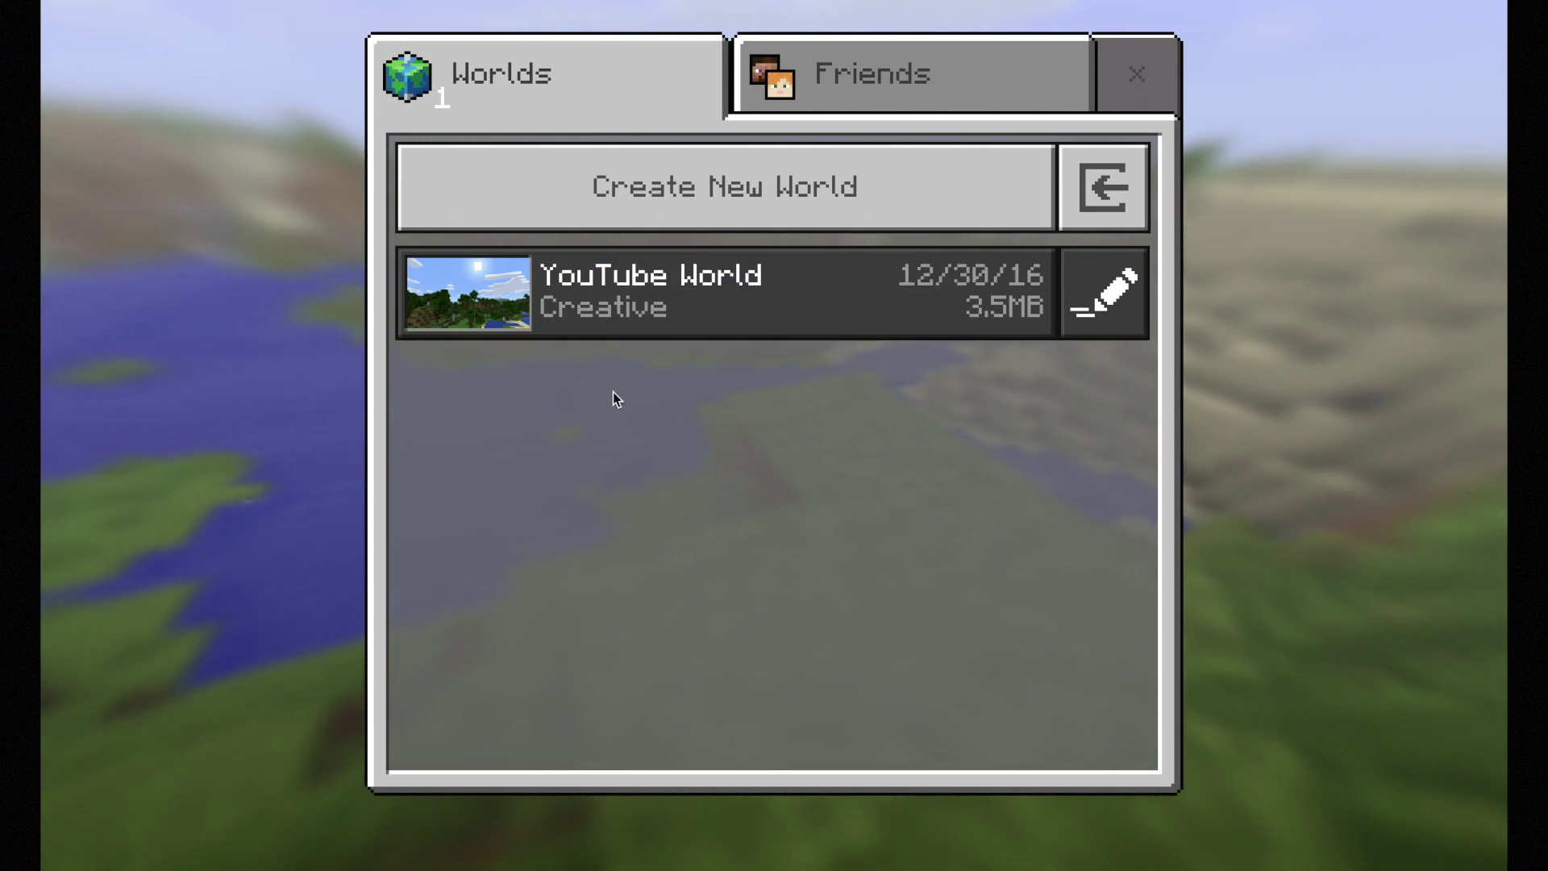
{"action": "left_click", "coordinate": [752, 187]}
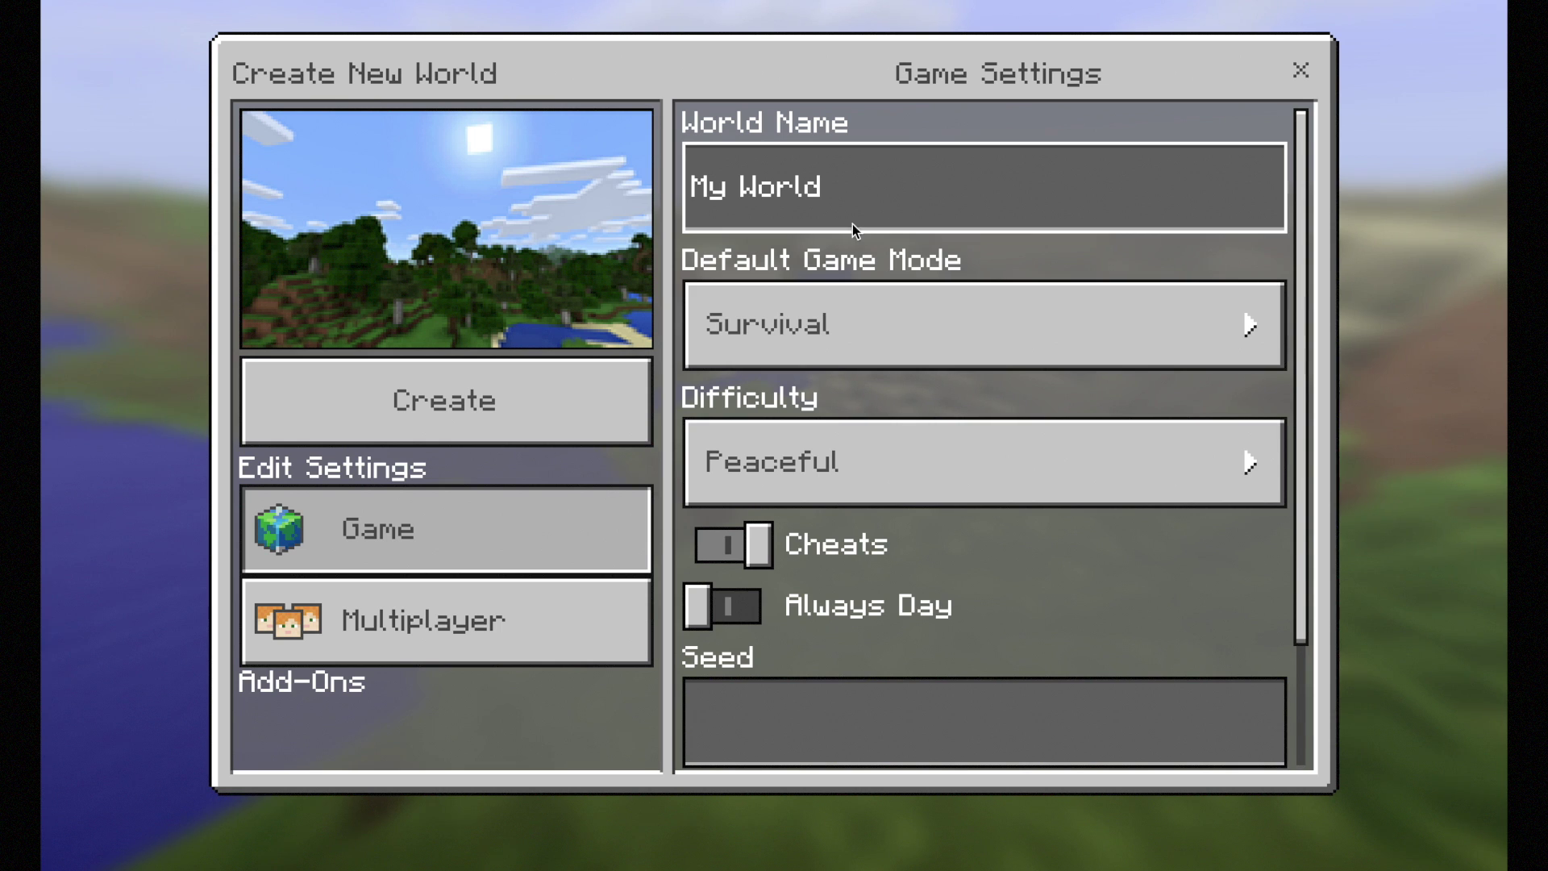
{"action": "scroll", "coordinate": [840, 325], "scroll_direction": "down", "scroll_amount": 2}
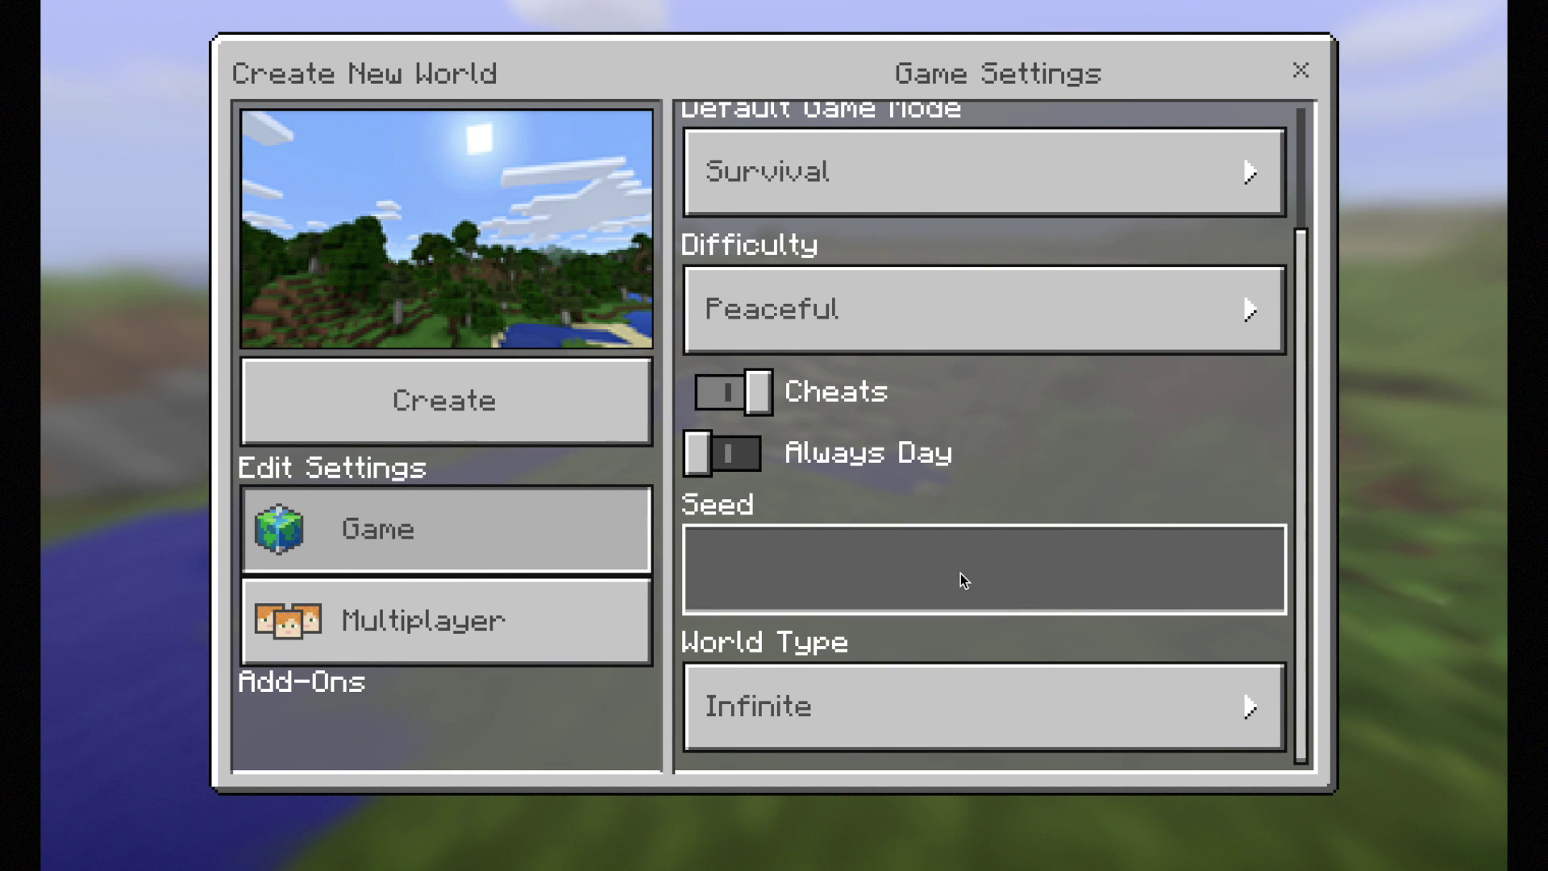
{"action": "scroll", "coordinate": [879, 486], "scroll_direction": "up", "scroll_amount": 2}
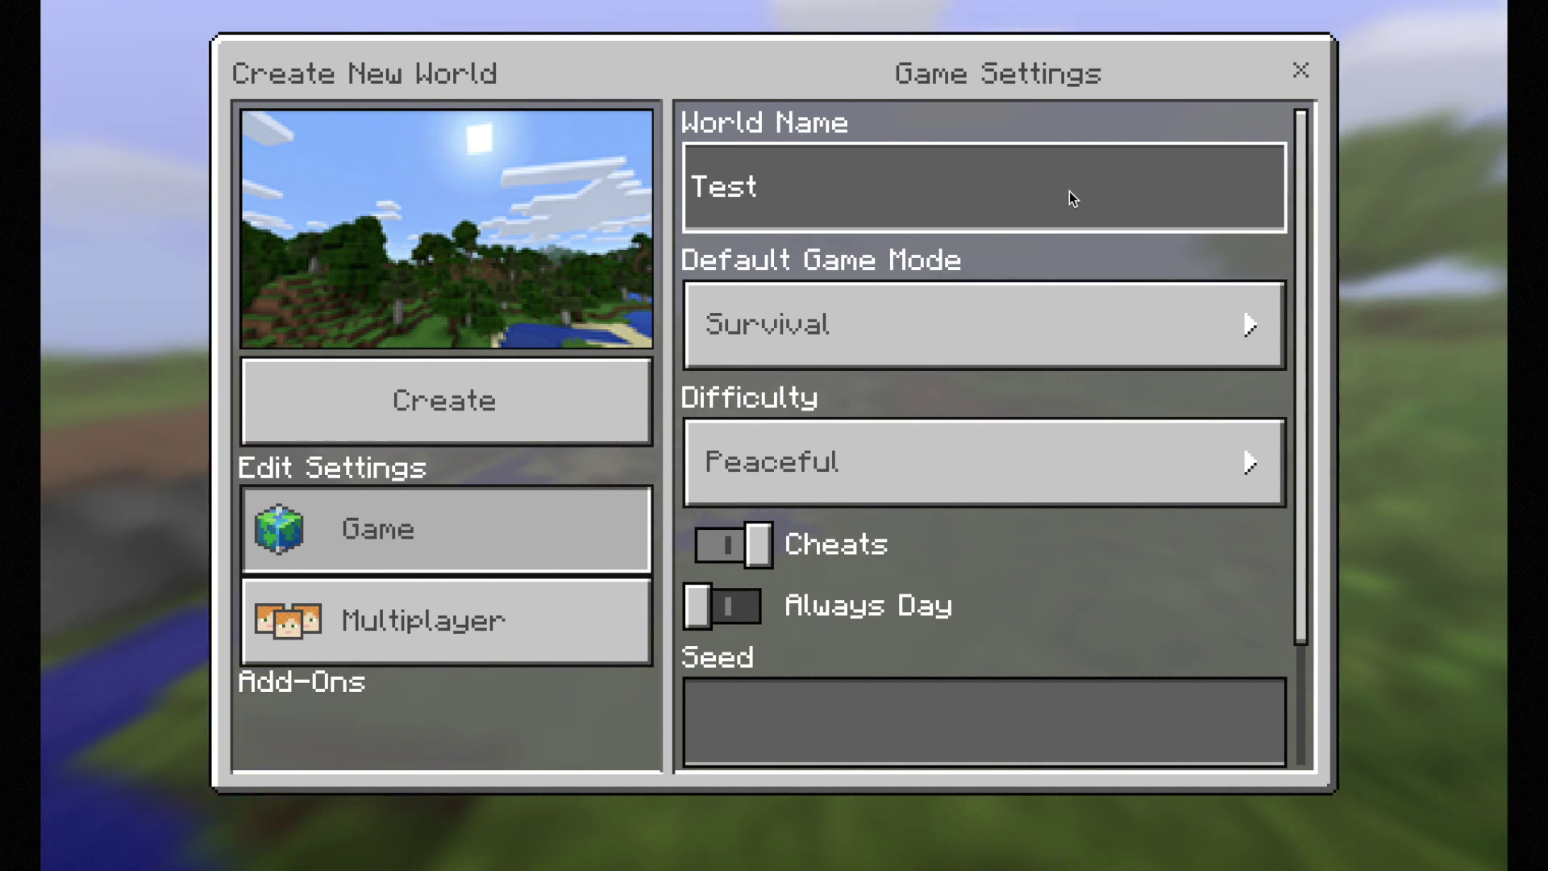
Step: Set the default game mode to Creative and turn on Always Day
{"action": "left_click", "coordinate": [1007, 327]}
{"action": "left_click", "coordinate": [932, 423]}
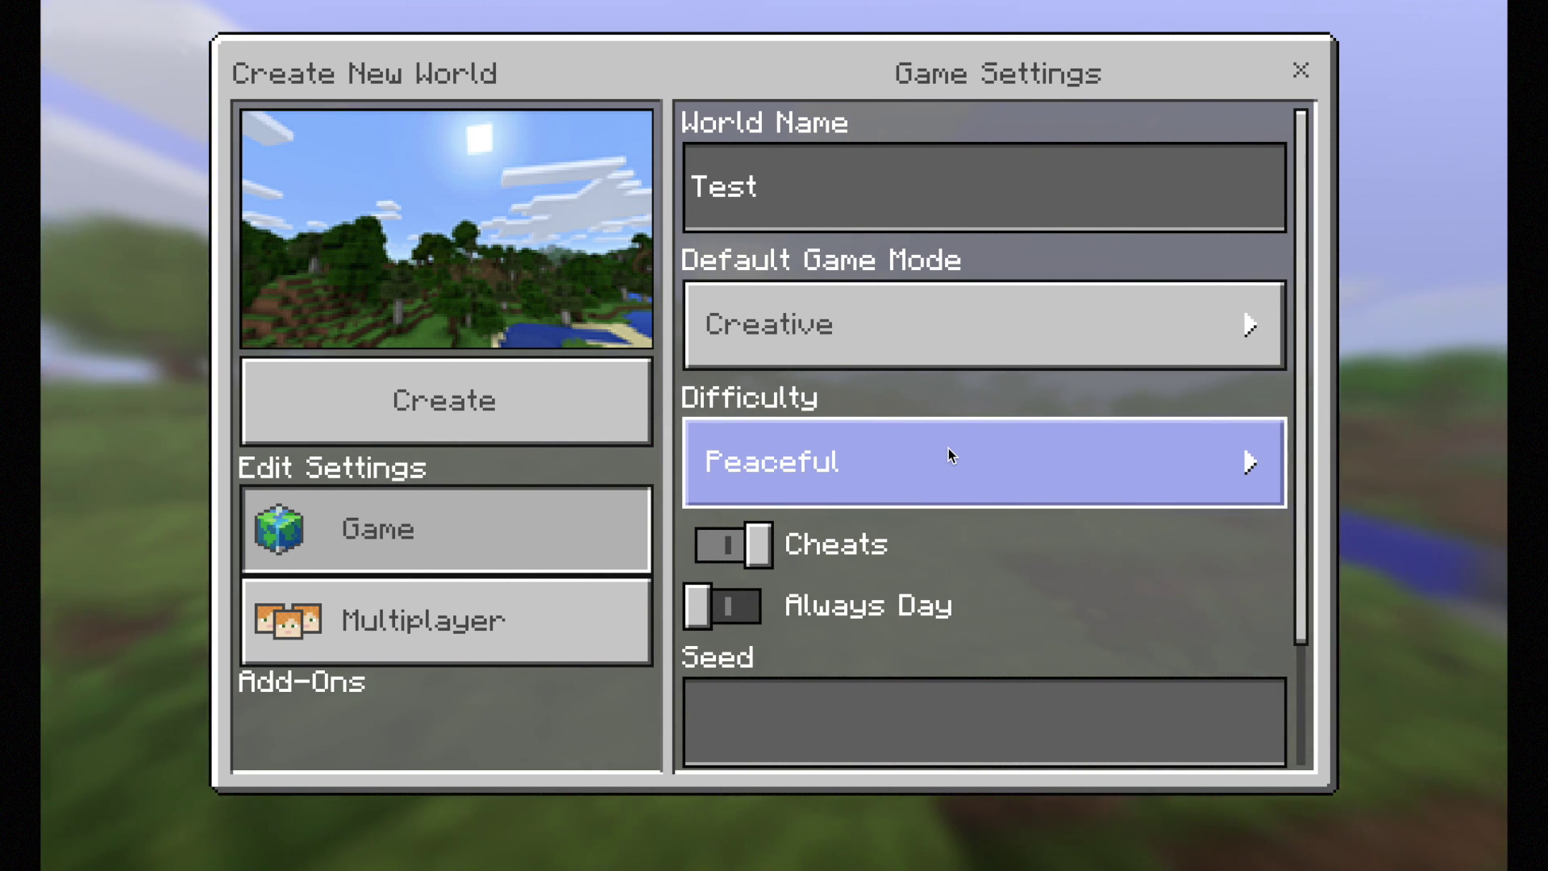
{"action": "scroll", "coordinate": [956, 475], "scroll_direction": "down", "scroll_amount": 2}
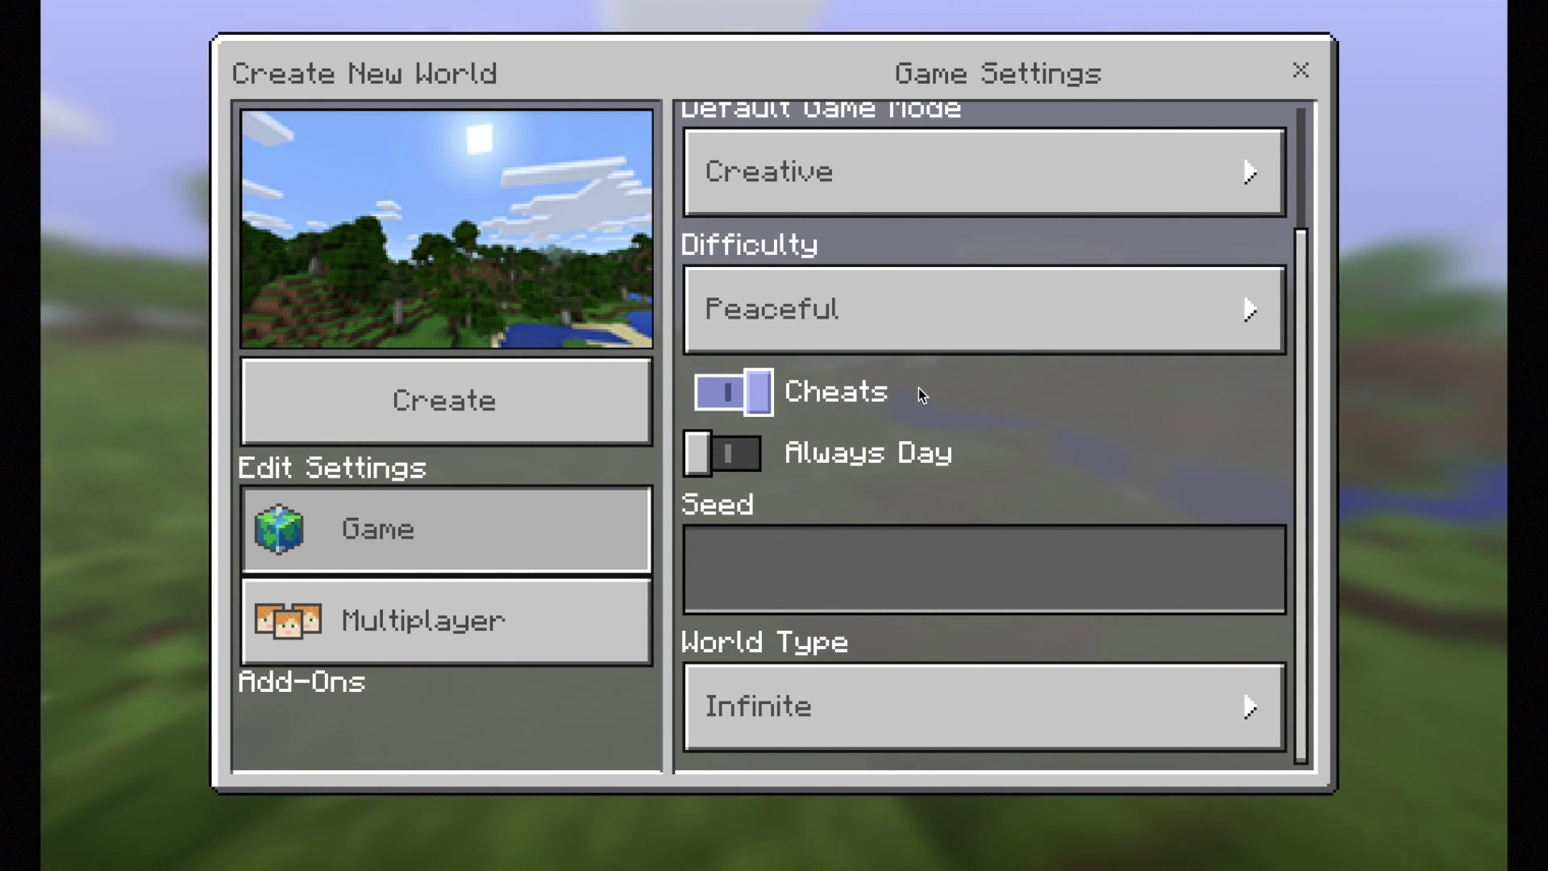
{"action": "left_click", "coordinate": [721, 465]}
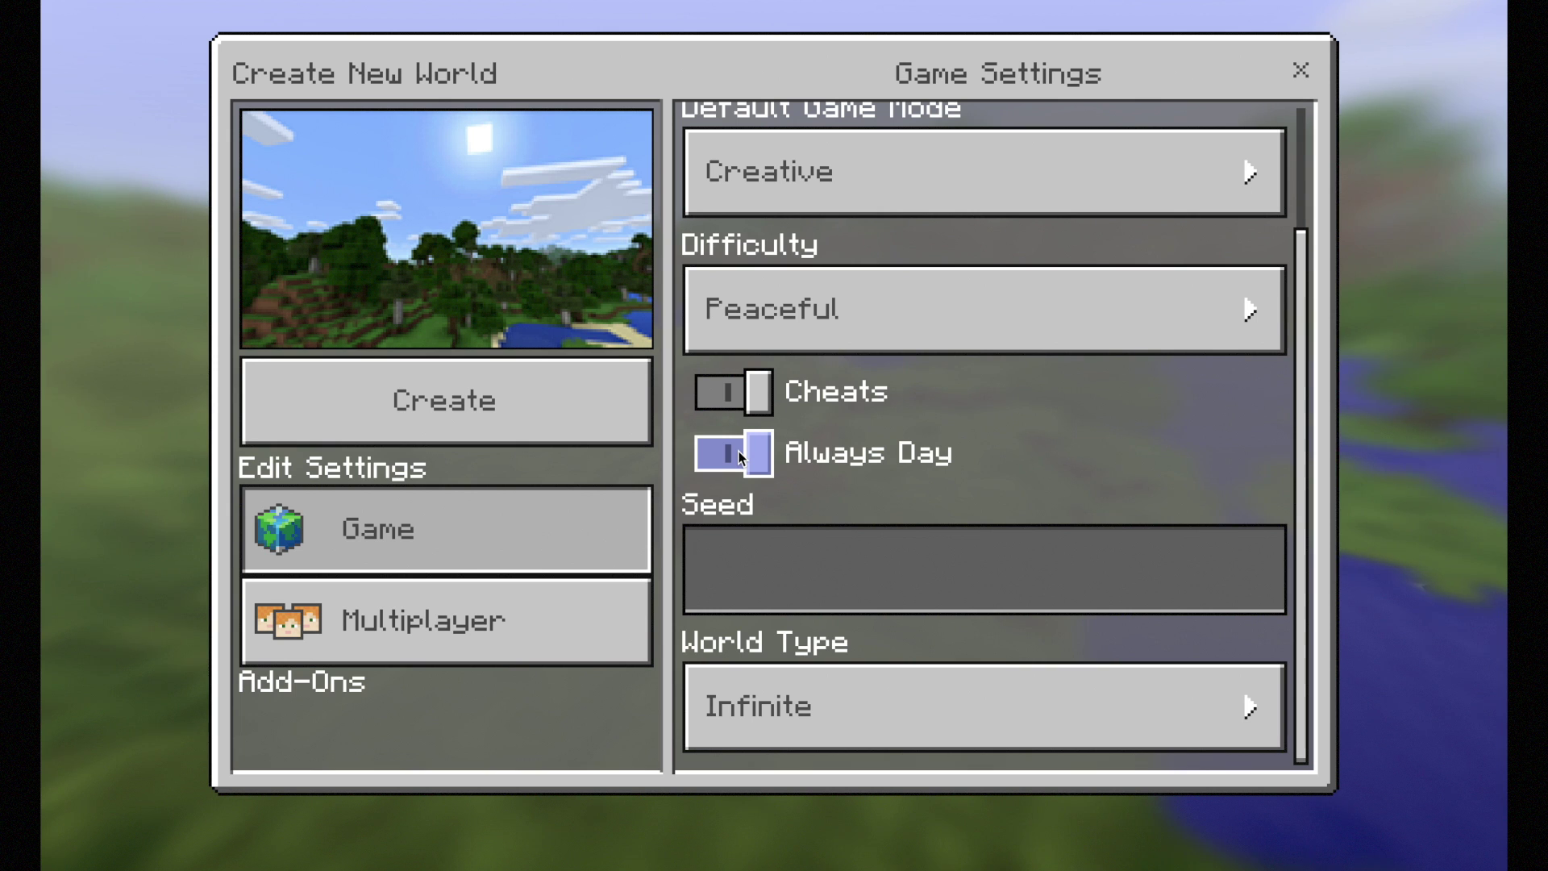
Step: Leave the seed empty, make the world type Flat, and show the Multiplayer settings
{"action": "left_click", "coordinate": [757, 567]}
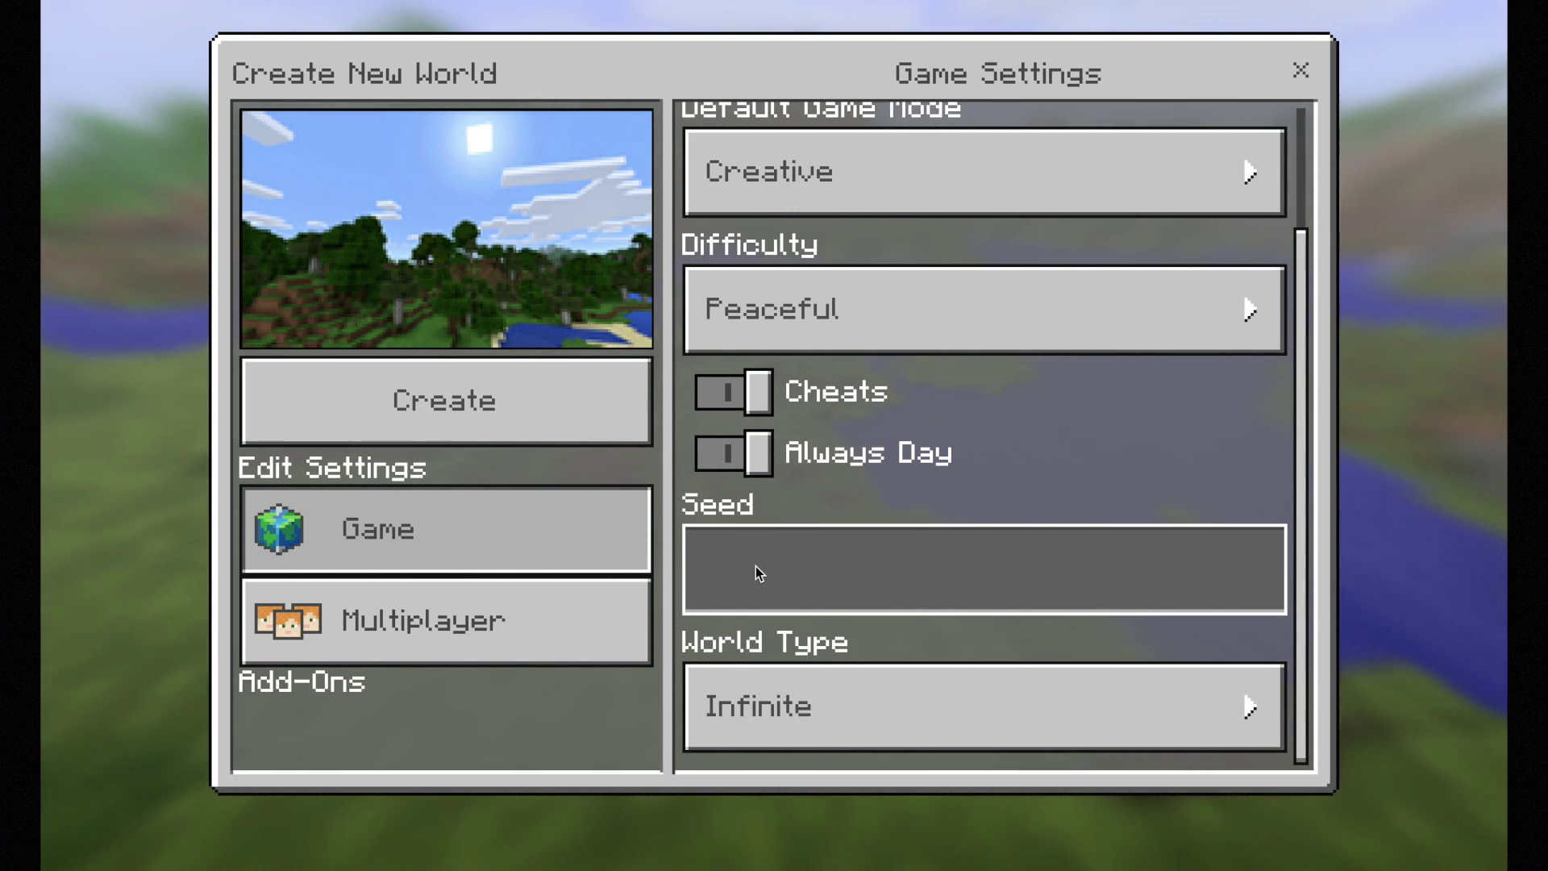
{"action": "left_click", "coordinate": [729, 568]}
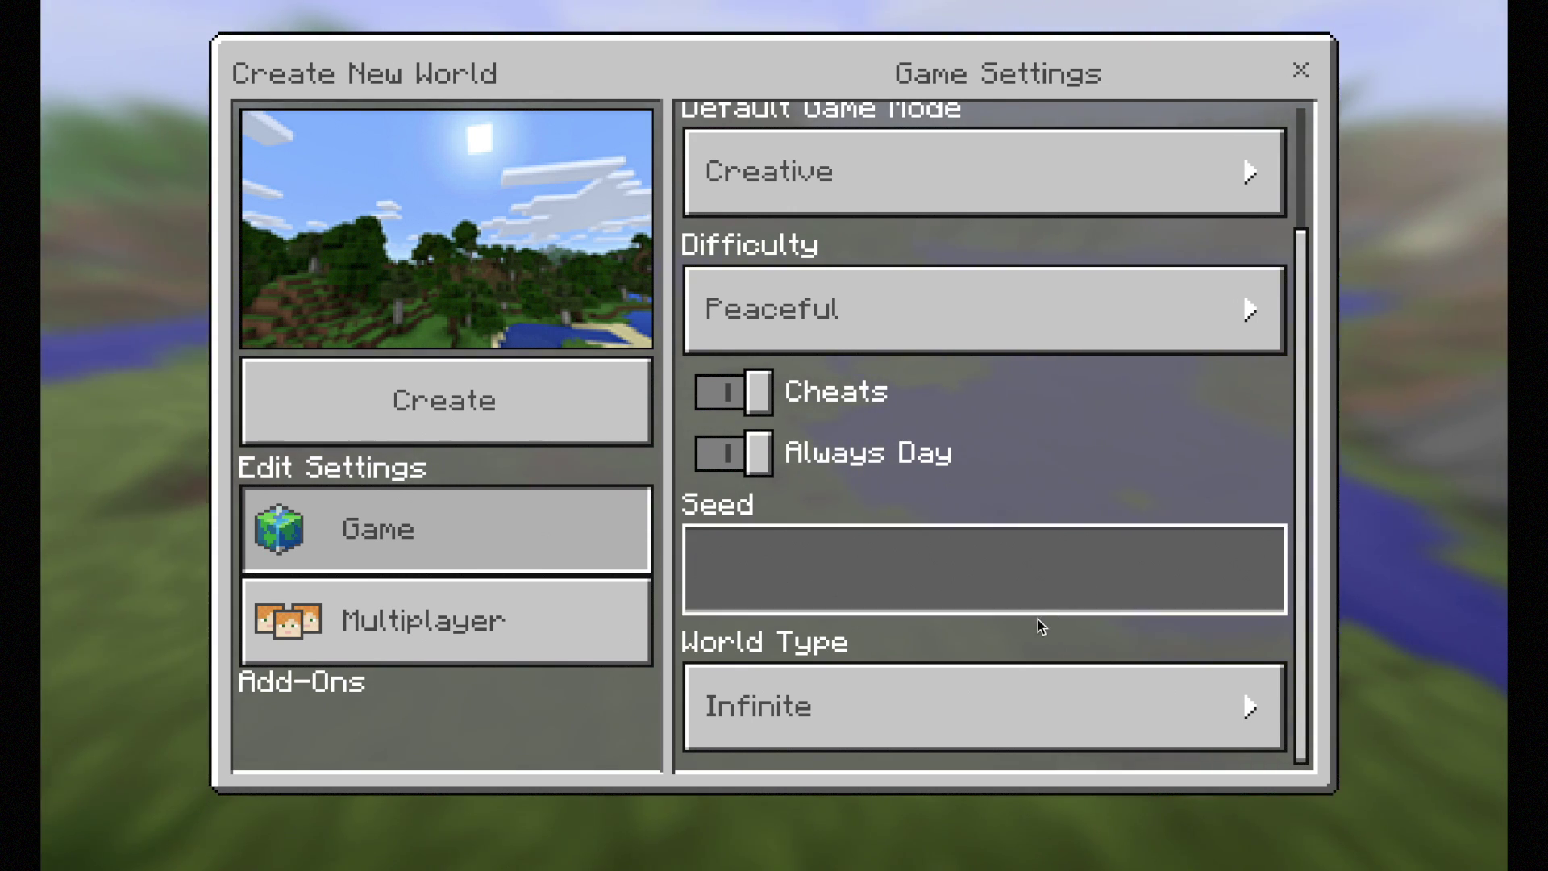
{"action": "left_click", "coordinate": [984, 684]}
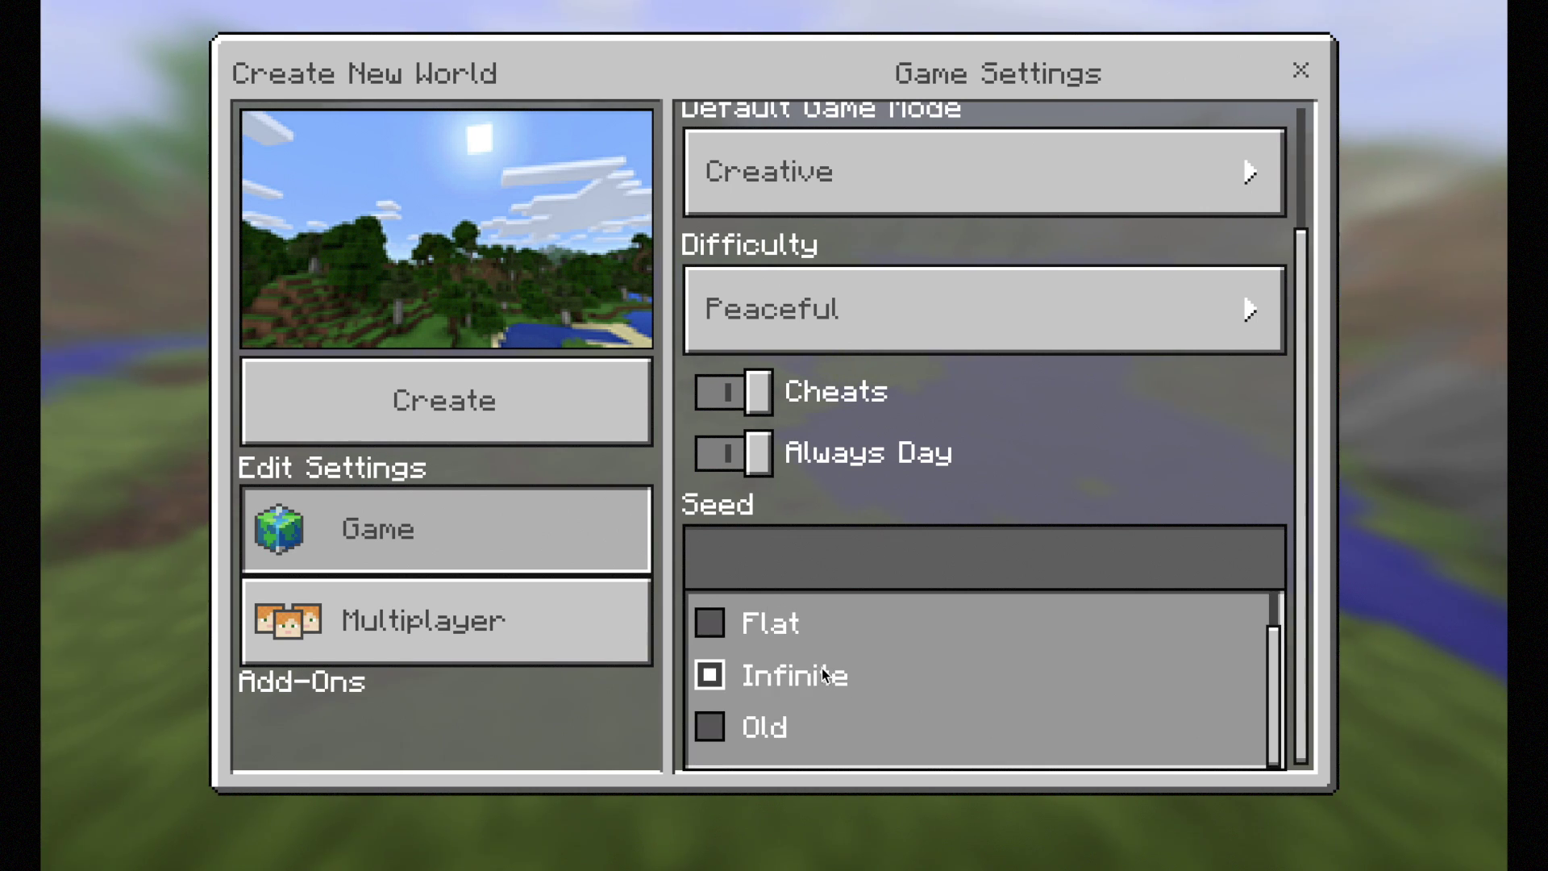
{"action": "left_click", "coordinate": [778, 624]}
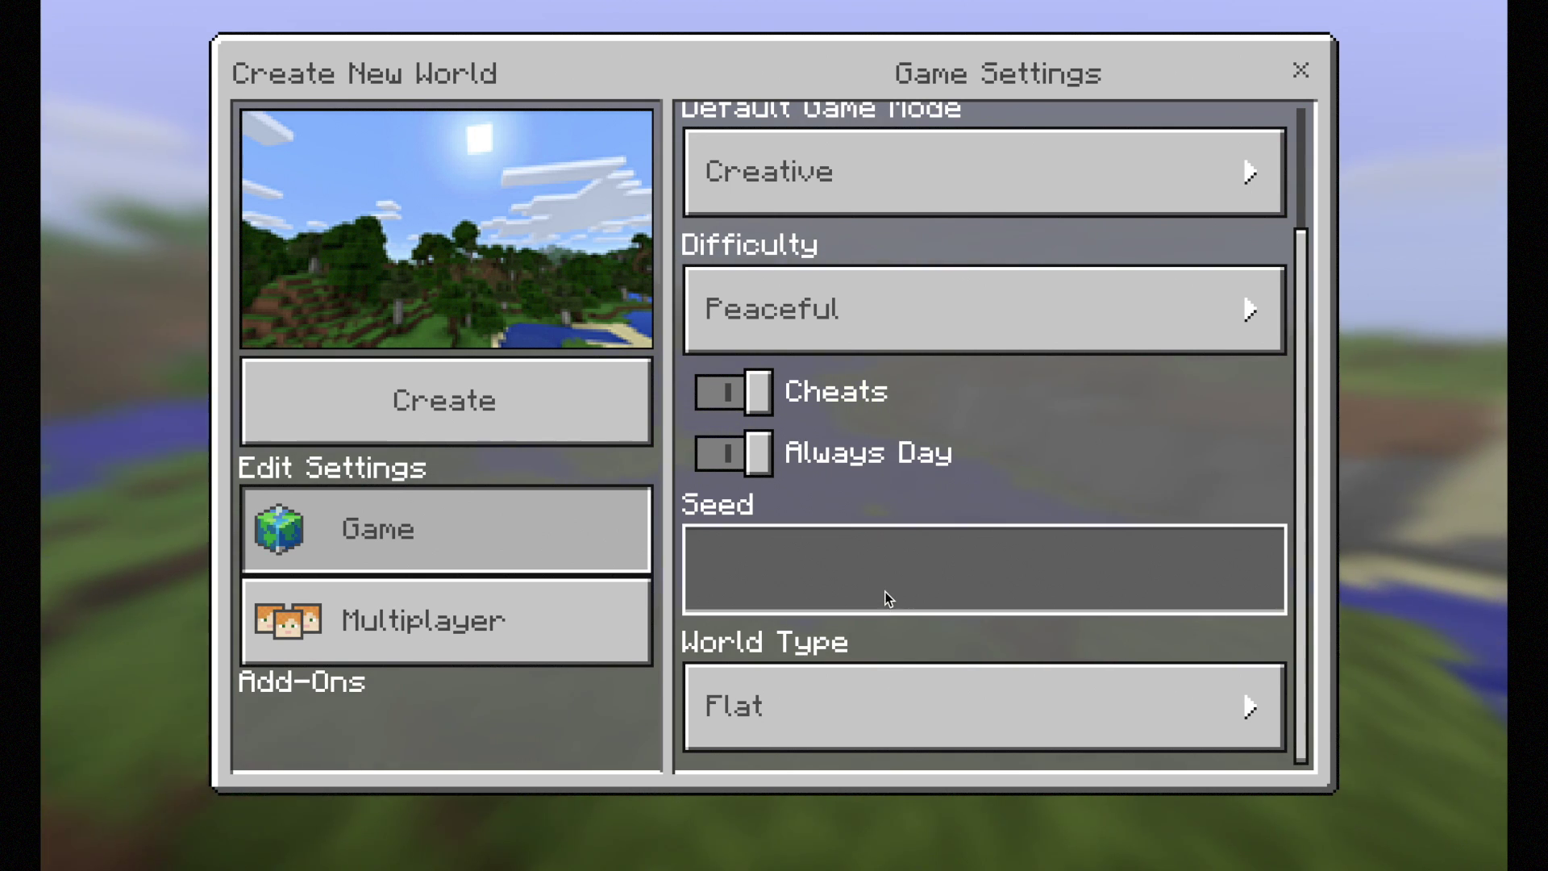
{"action": "left_click", "coordinate": [467, 617]}
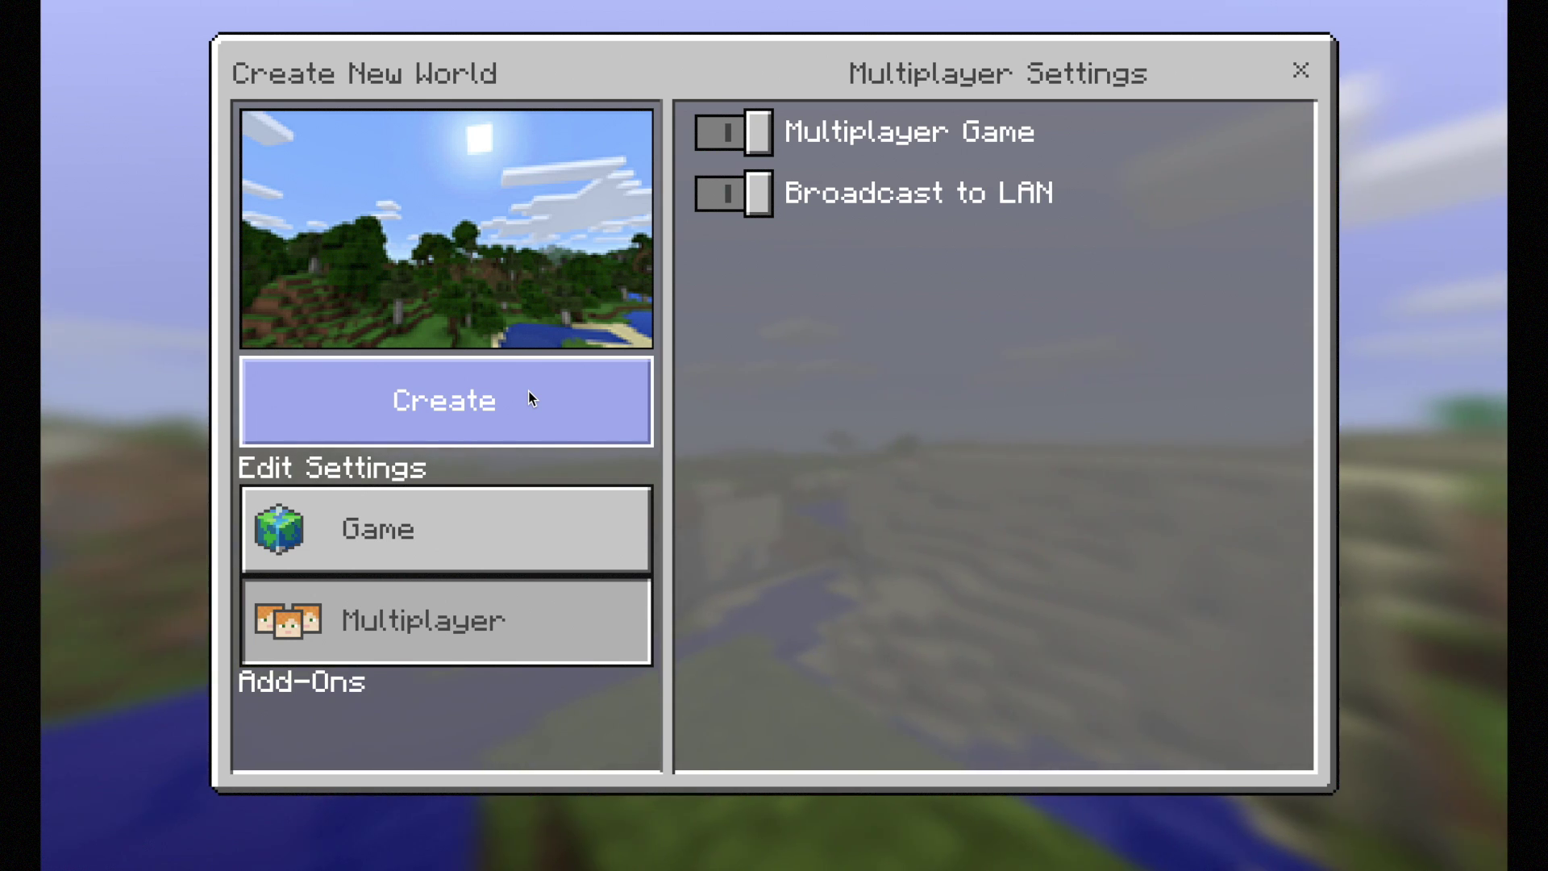
Step: Go back to Game settings and create the flat Creative world
{"action": "left_click", "coordinate": [490, 518]}
{"action": "scroll", "coordinate": [835, 379], "scroll_direction": "down", "scroll_amount": 2}
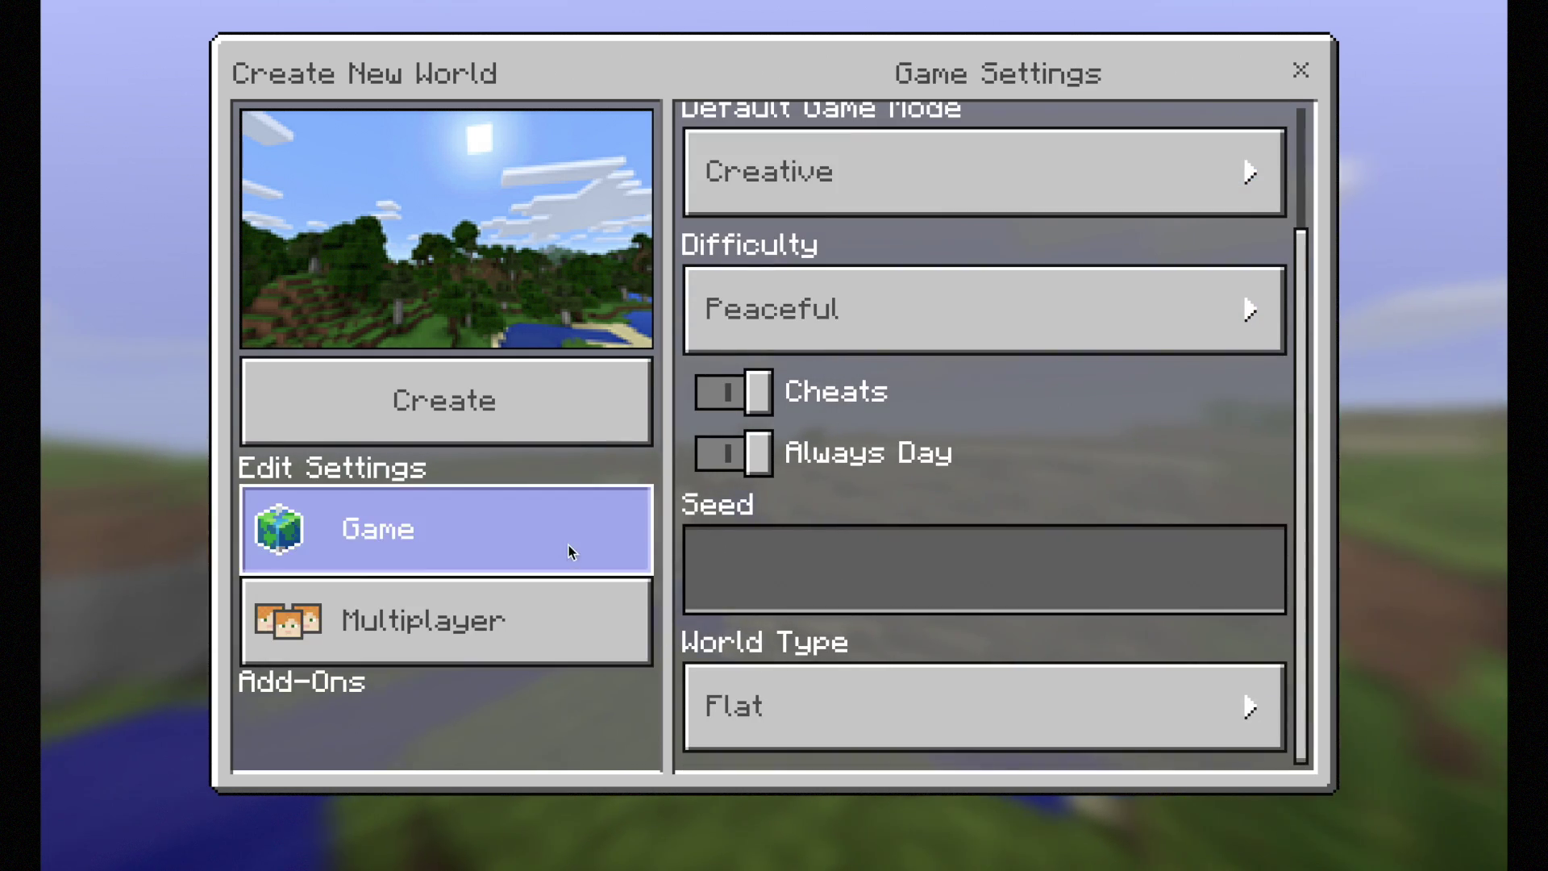
{"action": "left_click", "coordinate": [500, 390]}
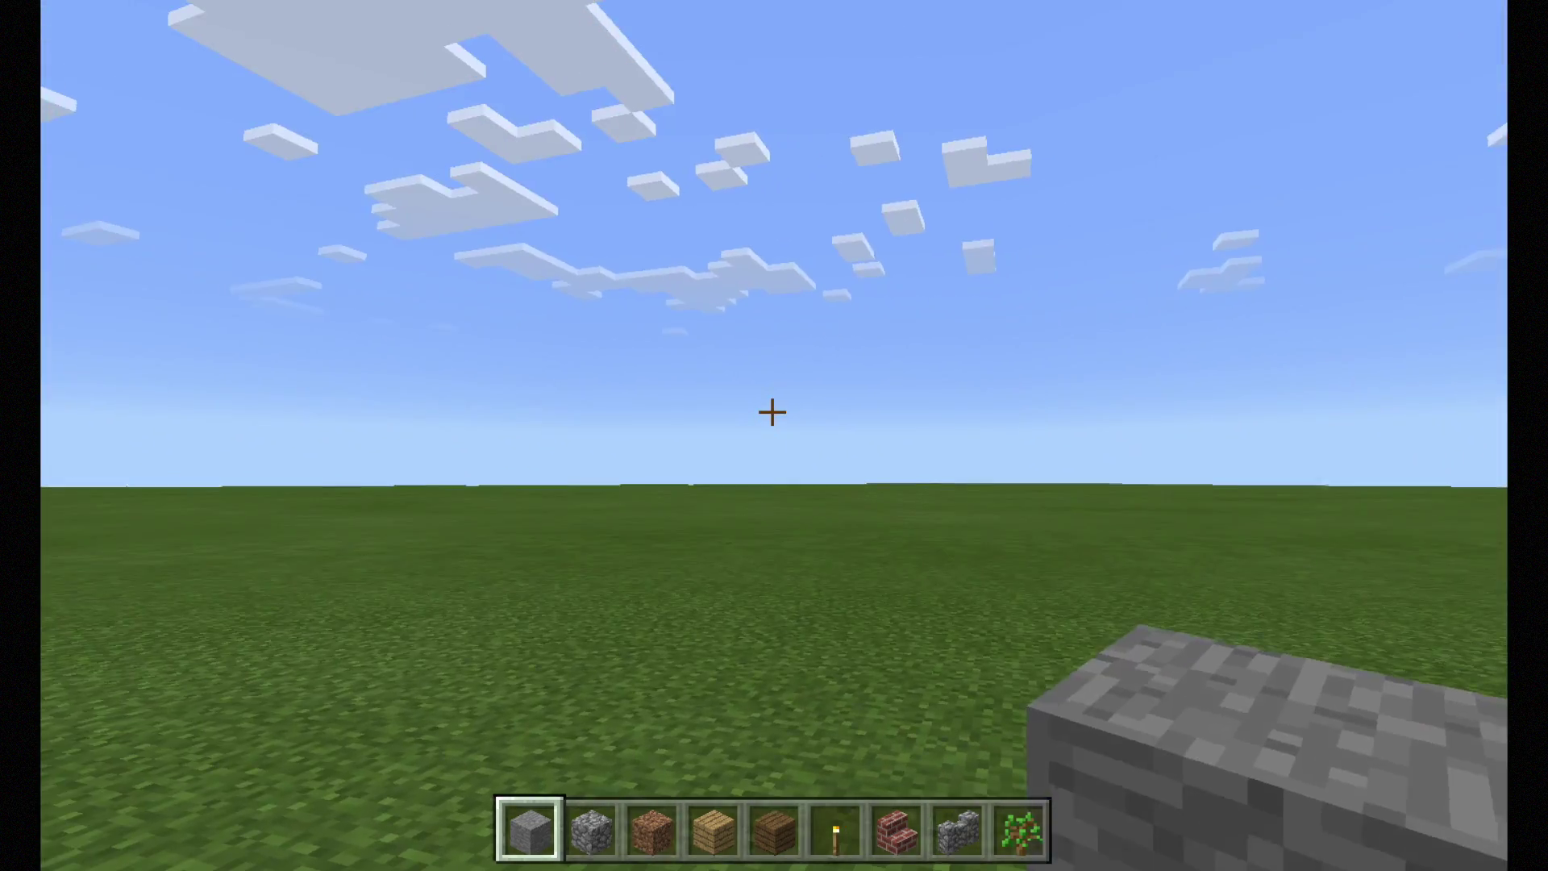
Step: Browse the creative inventory's Decorations, Building Blocks, Miscellaneous, Tools and search tabs, then pause
{"action": "key", "text": "e"}
{"action": "scroll", "coordinate": [679, 276], "scroll_direction": "down", "scroll_amount": 6}
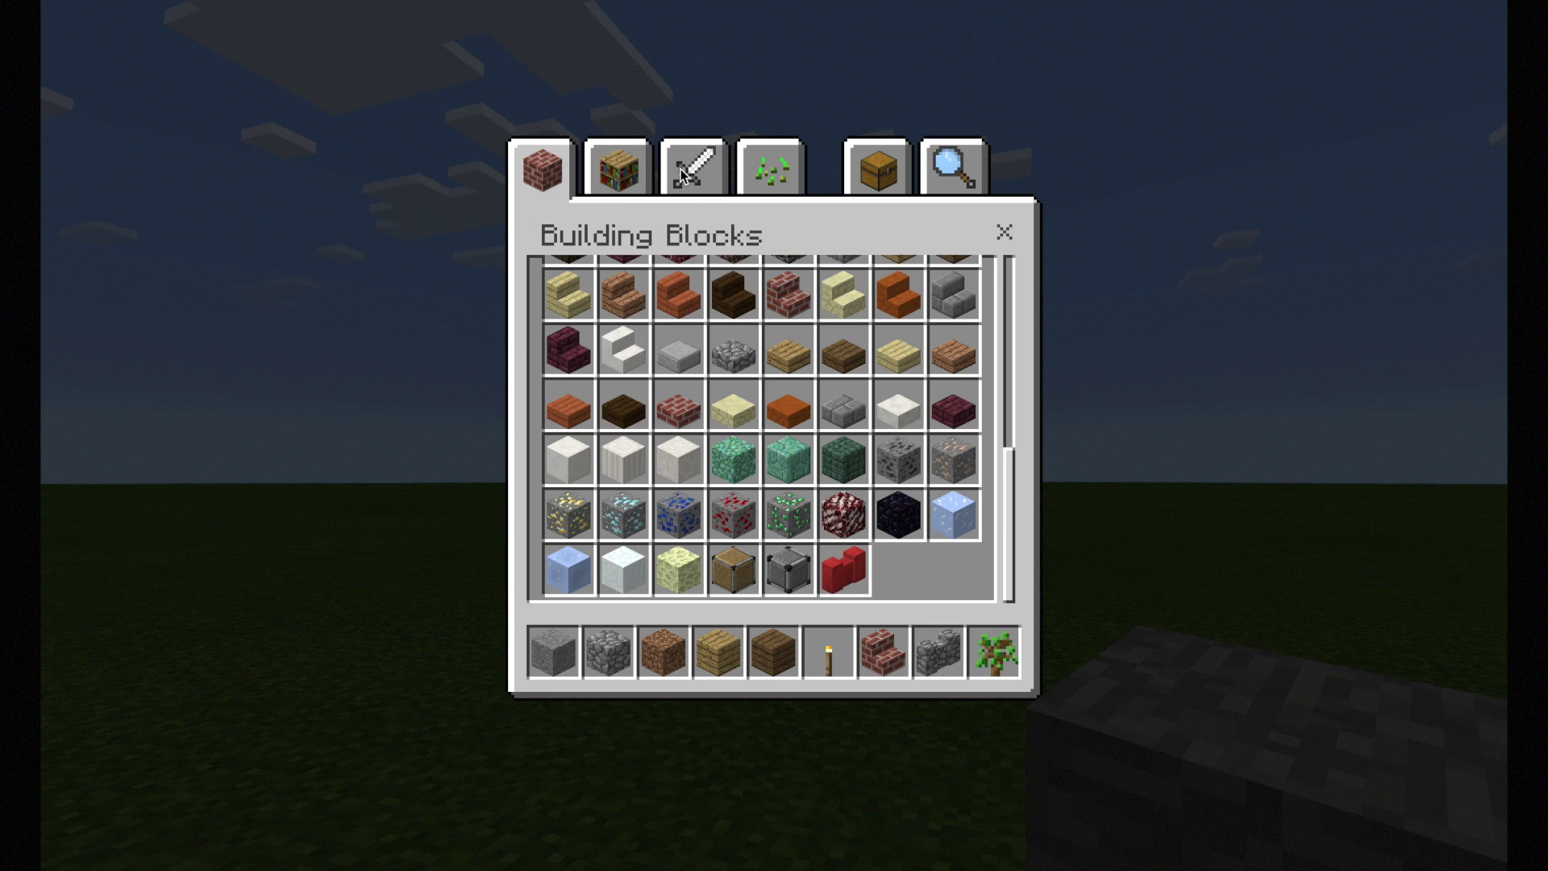
{"action": "left_click", "coordinate": [617, 169]}
{"action": "left_click", "coordinate": [560, 173]}
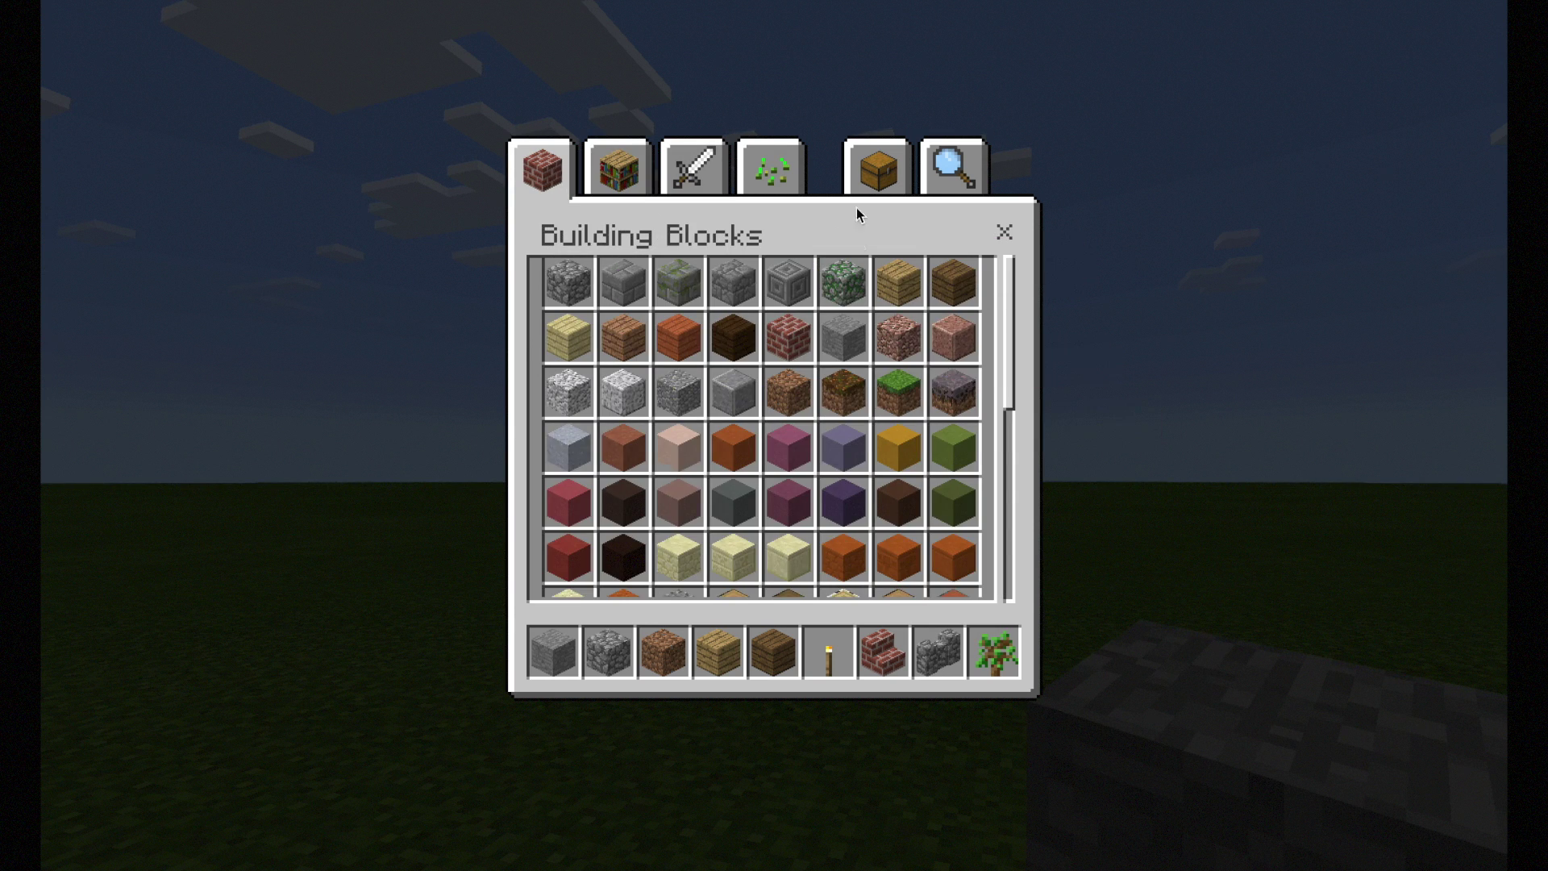
{"action": "left_click", "coordinate": [761, 159]}
{"action": "left_click", "coordinate": [692, 165]}
{"action": "left_click", "coordinate": [878, 168]}
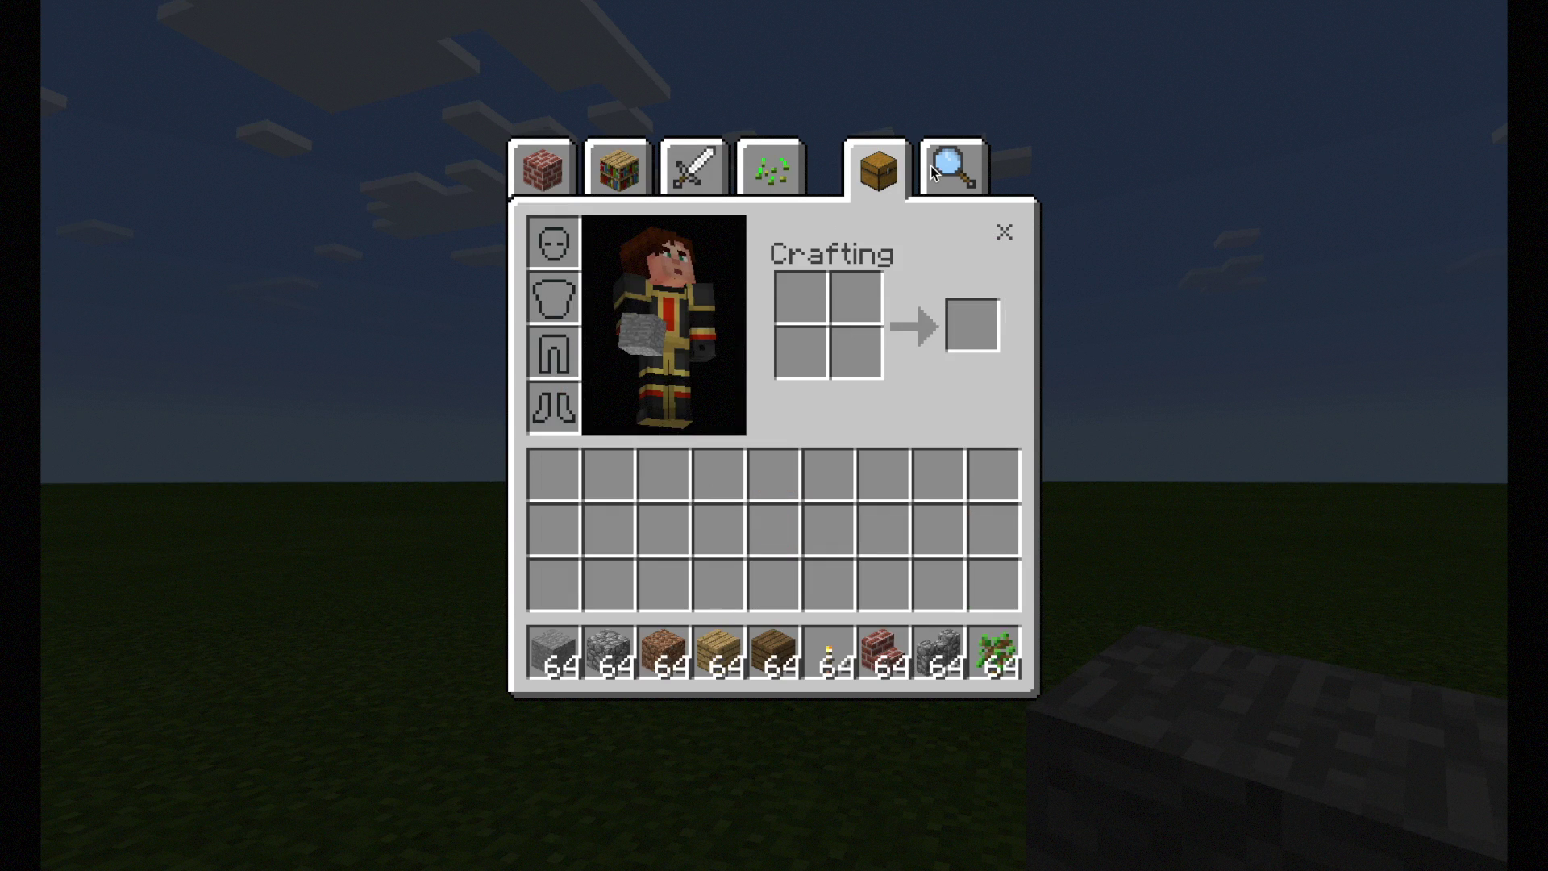
{"action": "left_click", "coordinate": [933, 171]}
{"action": "key", "text": "e"}
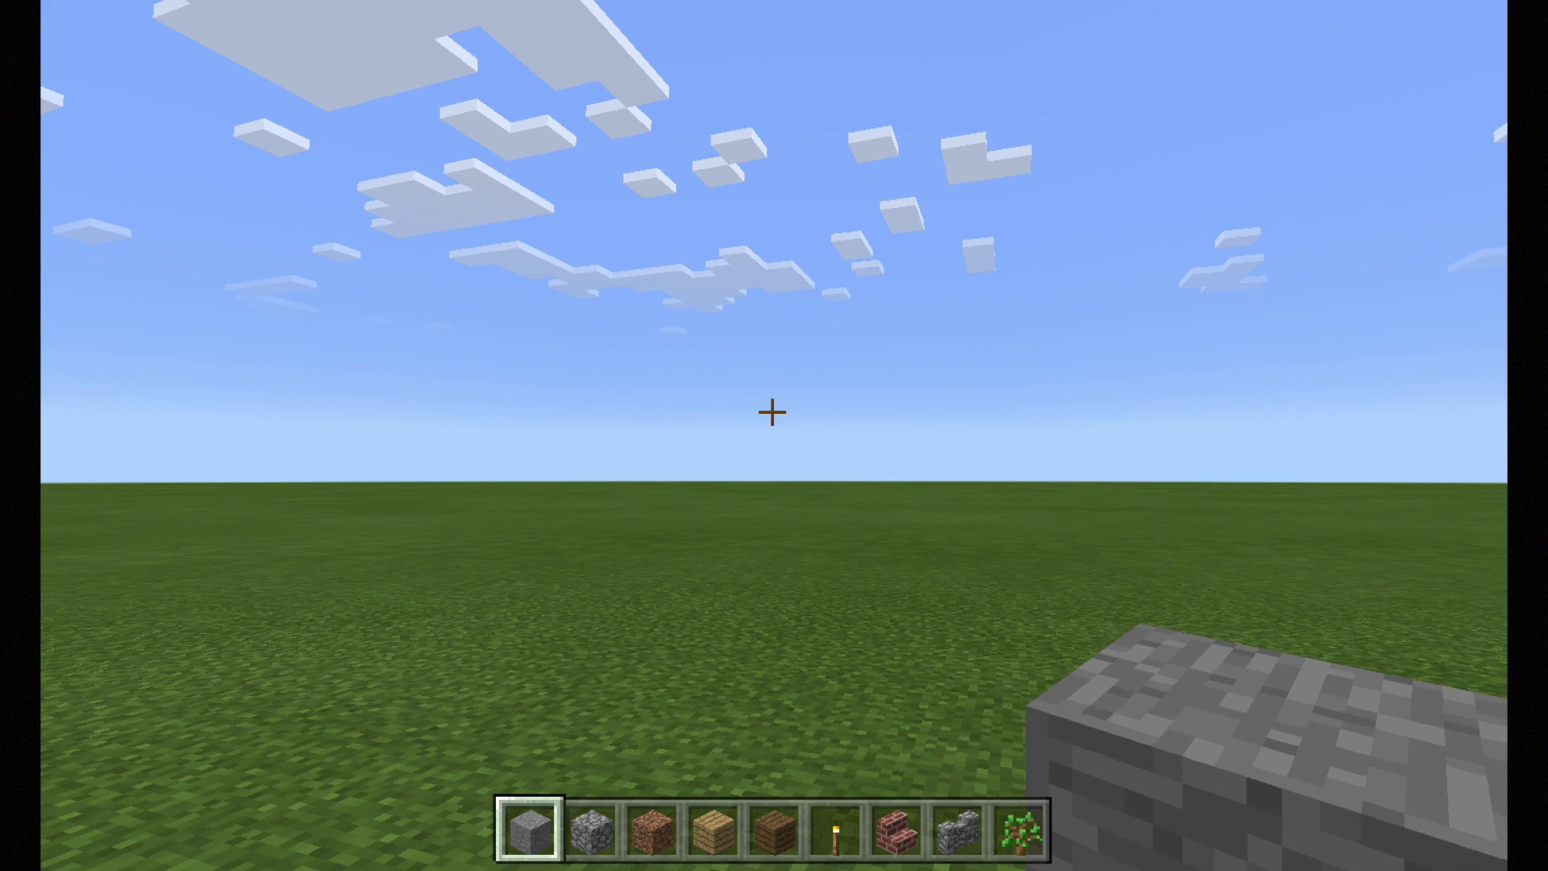
{"action": "key", "text": "Escape"}
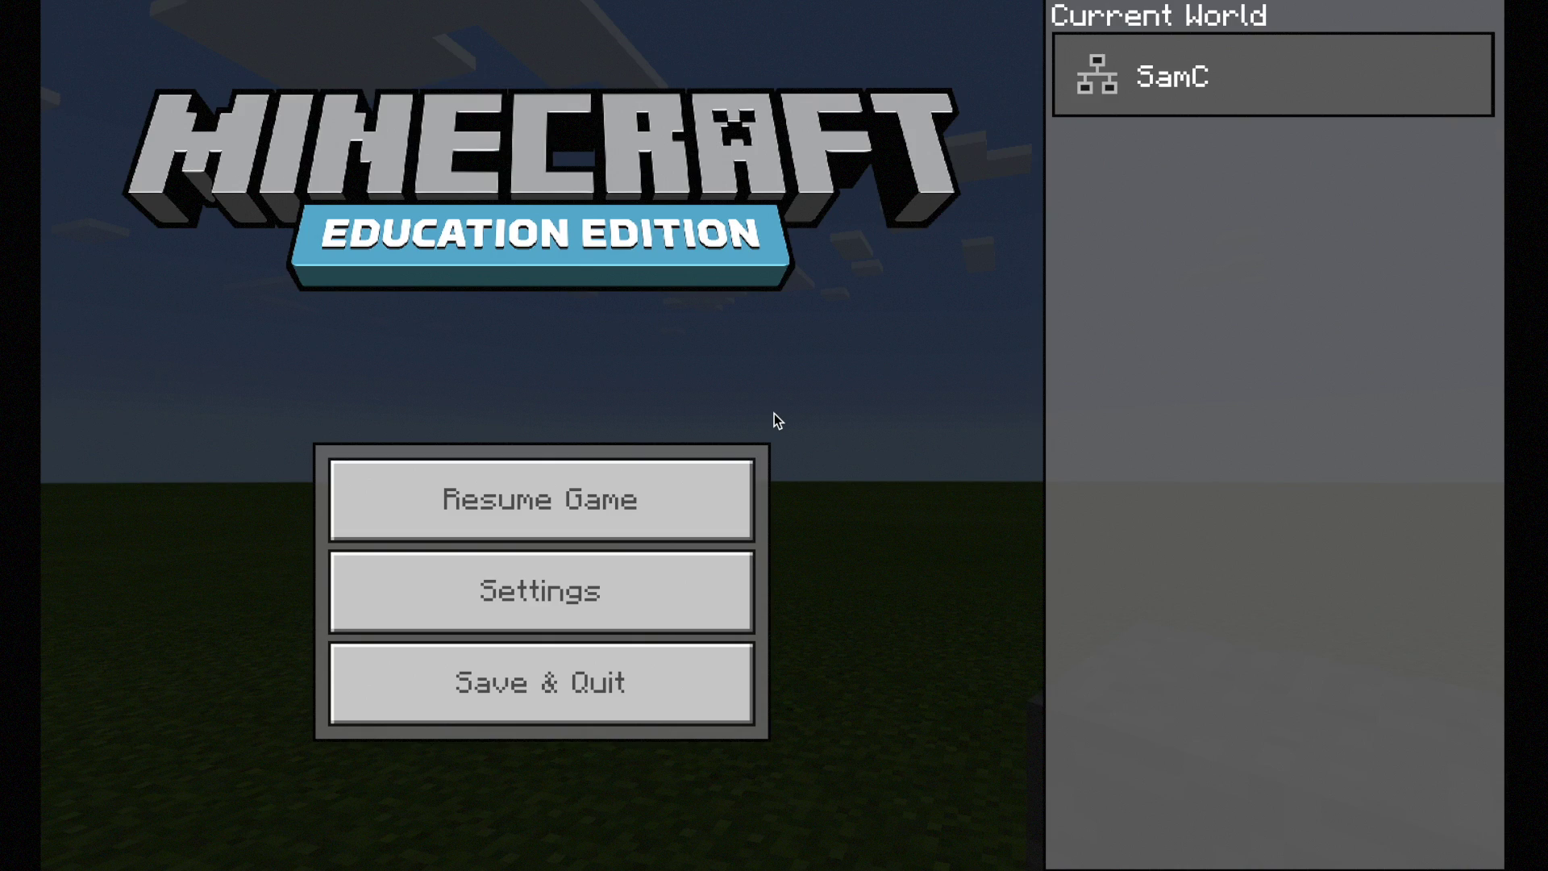
Step: Save and quit the world, then view the Friends tab of the Play screen
{"action": "left_click", "coordinate": [580, 687]}
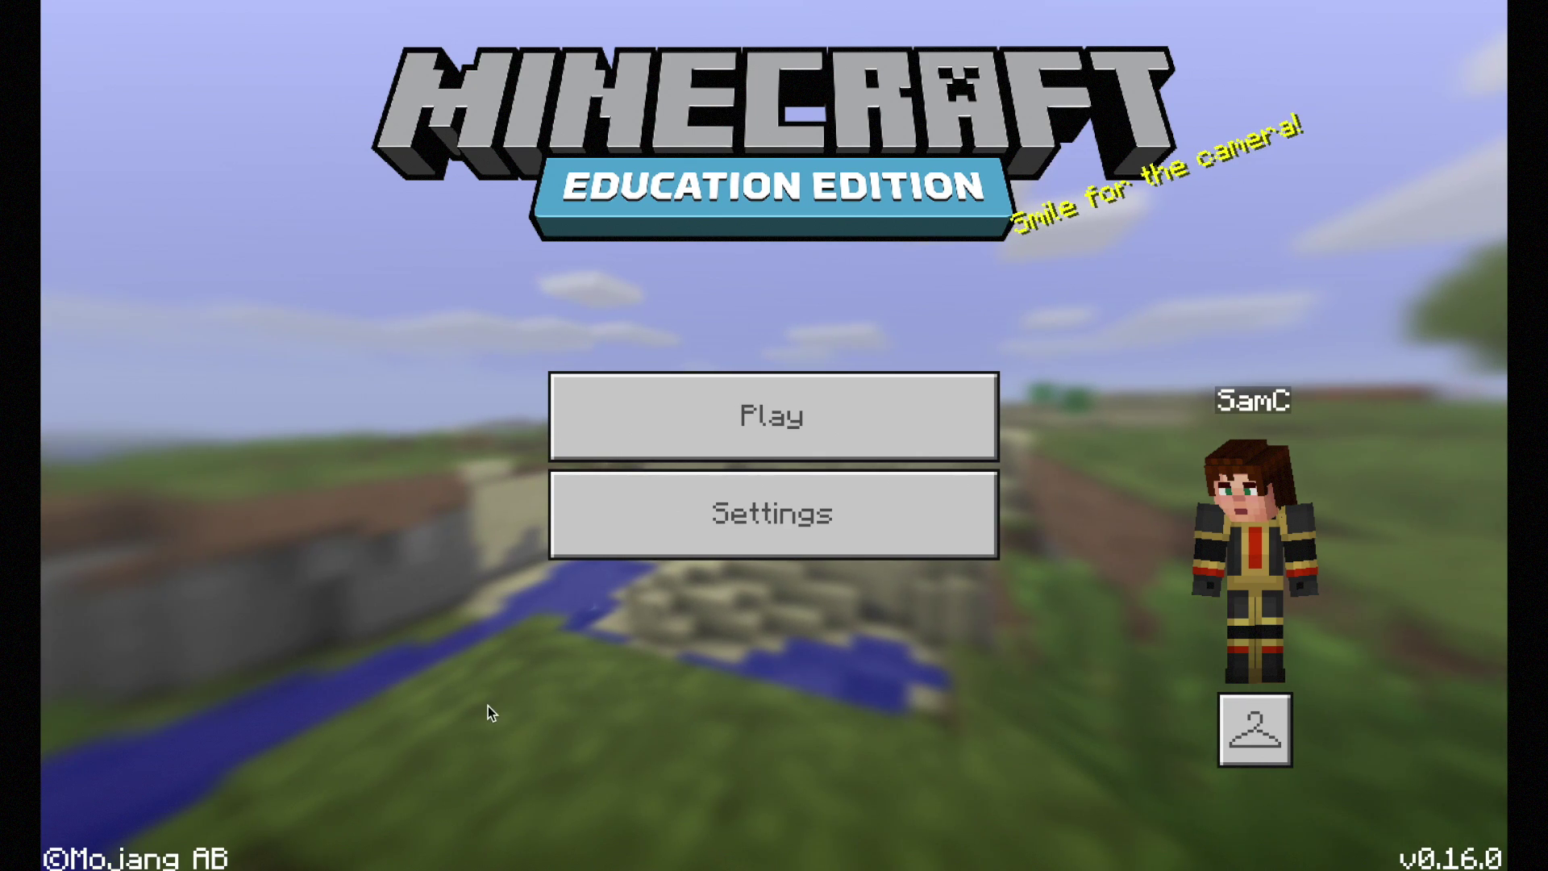
{"action": "left_click", "coordinate": [765, 391]}
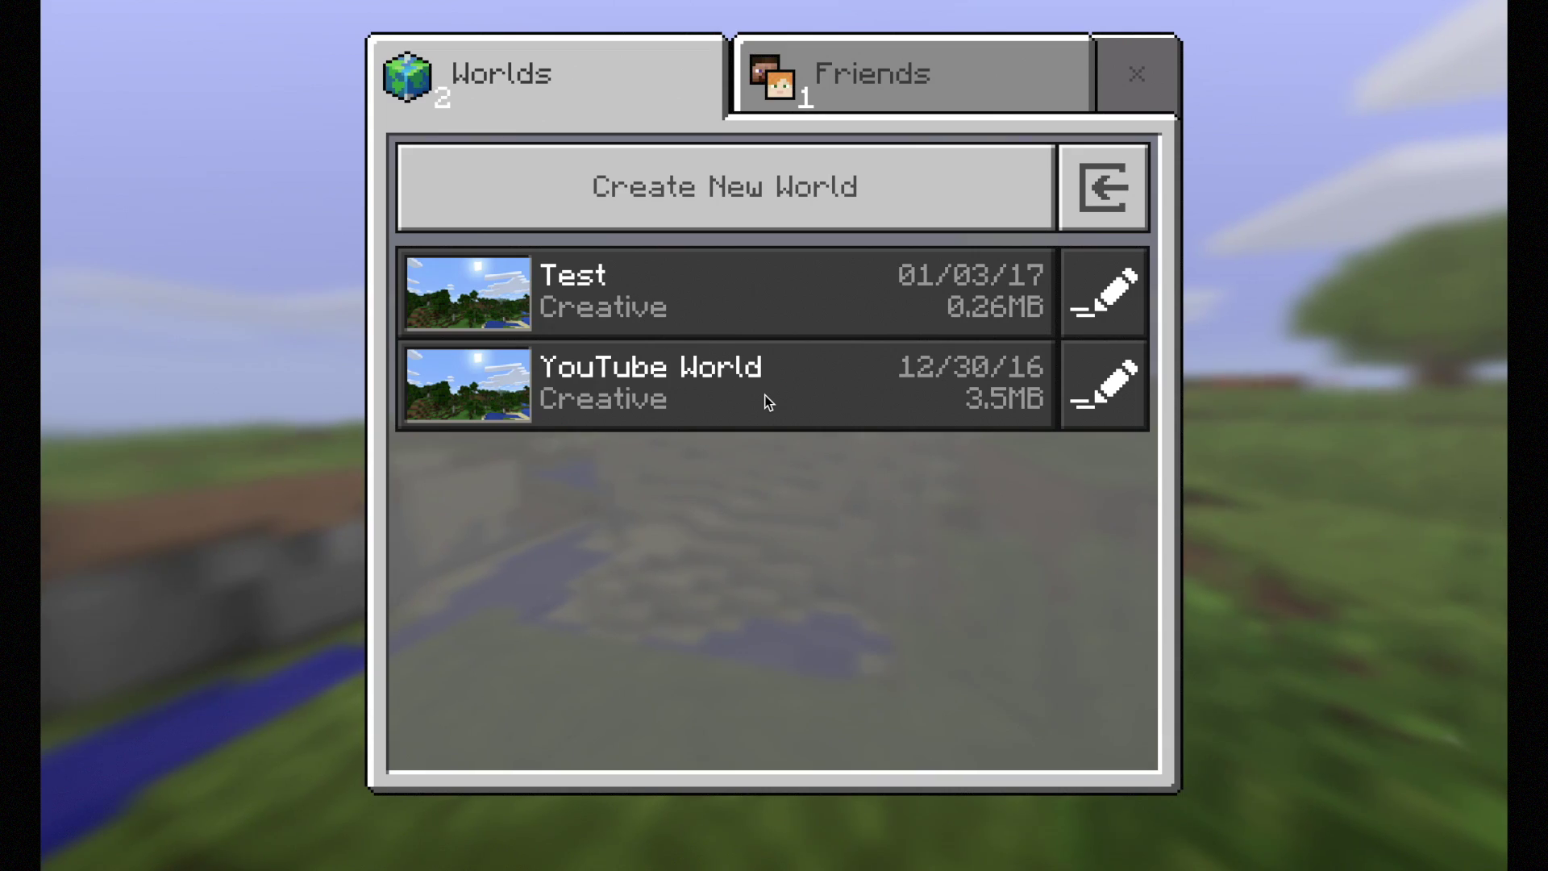
{"action": "left_click", "coordinate": [886, 54]}
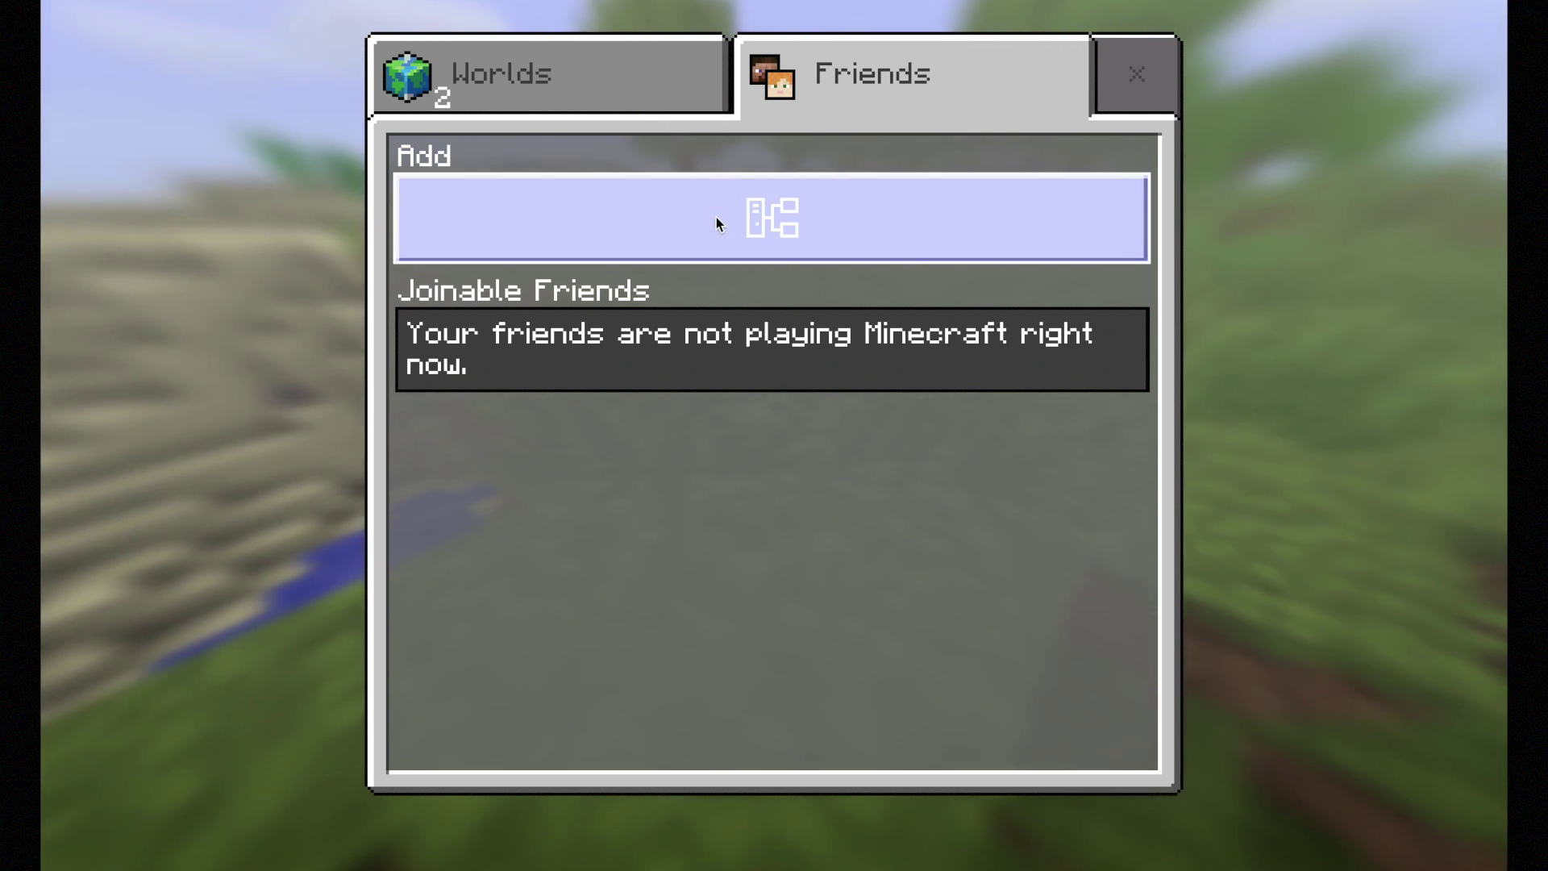
Step: Cancel the Add External Server form, then load a saved world, pause, and save and quit
{"action": "left_click", "coordinate": [737, 207]}
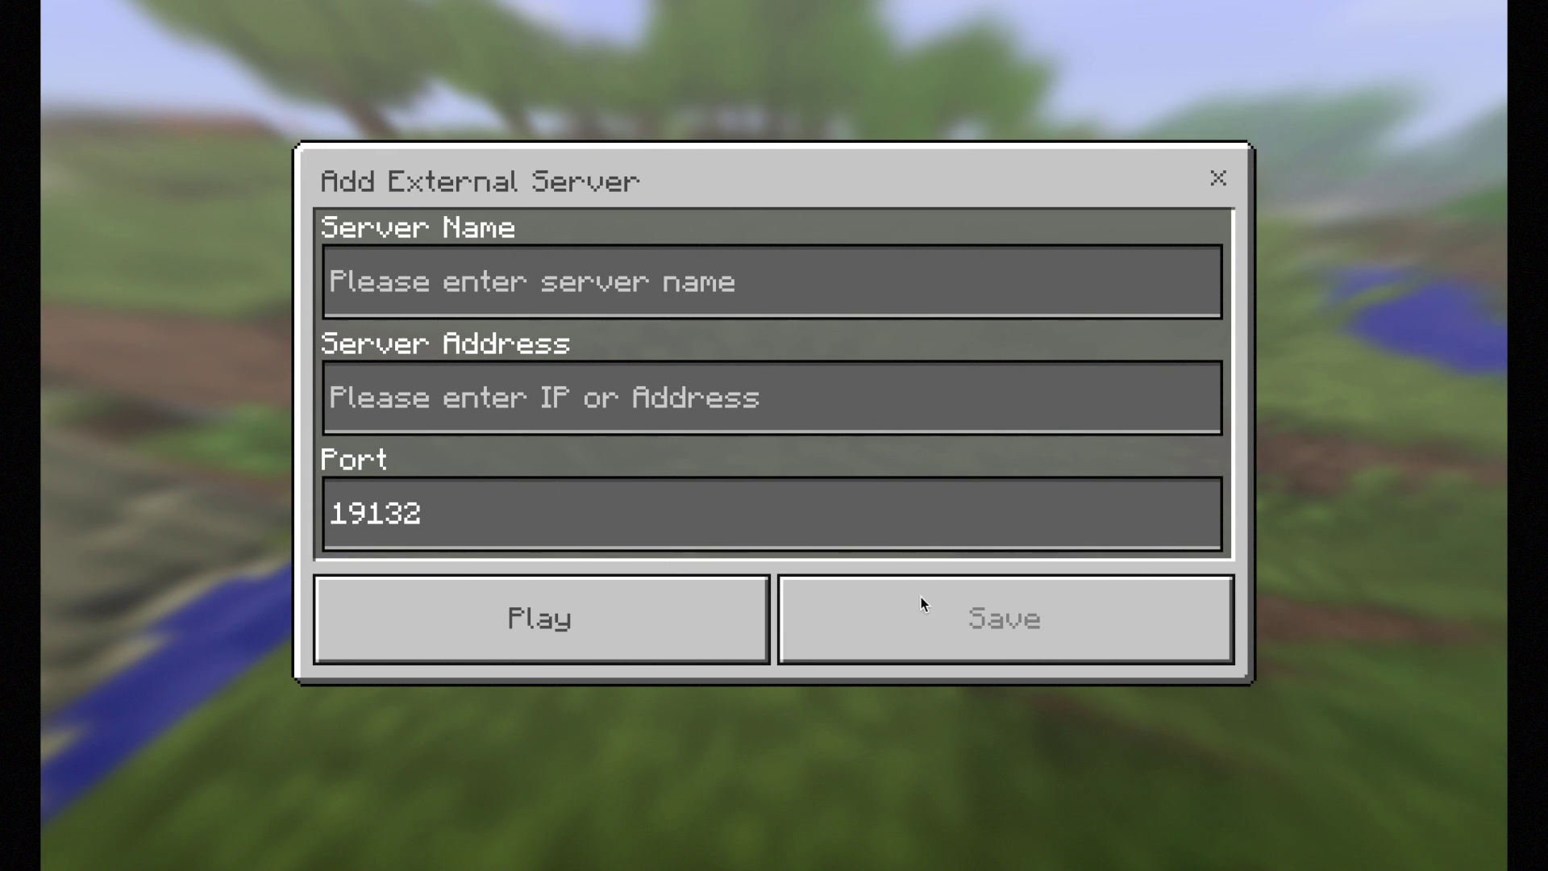
{"action": "left_click", "coordinate": [1217, 178]}
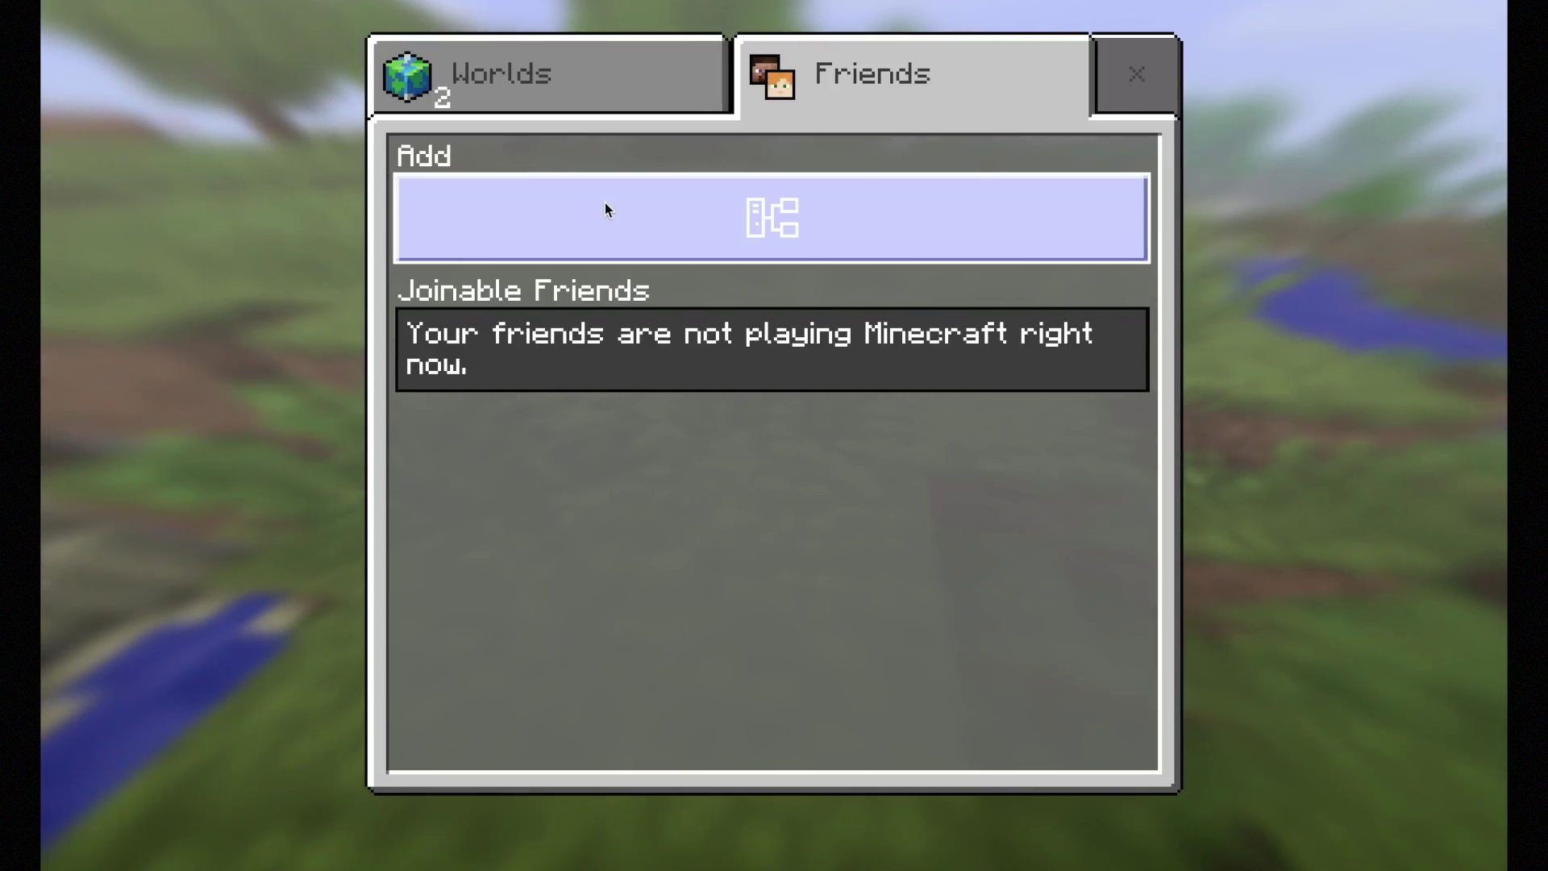
{"action": "left_click", "coordinate": [505, 94]}
{"action": "left_click", "coordinate": [644, 382]}
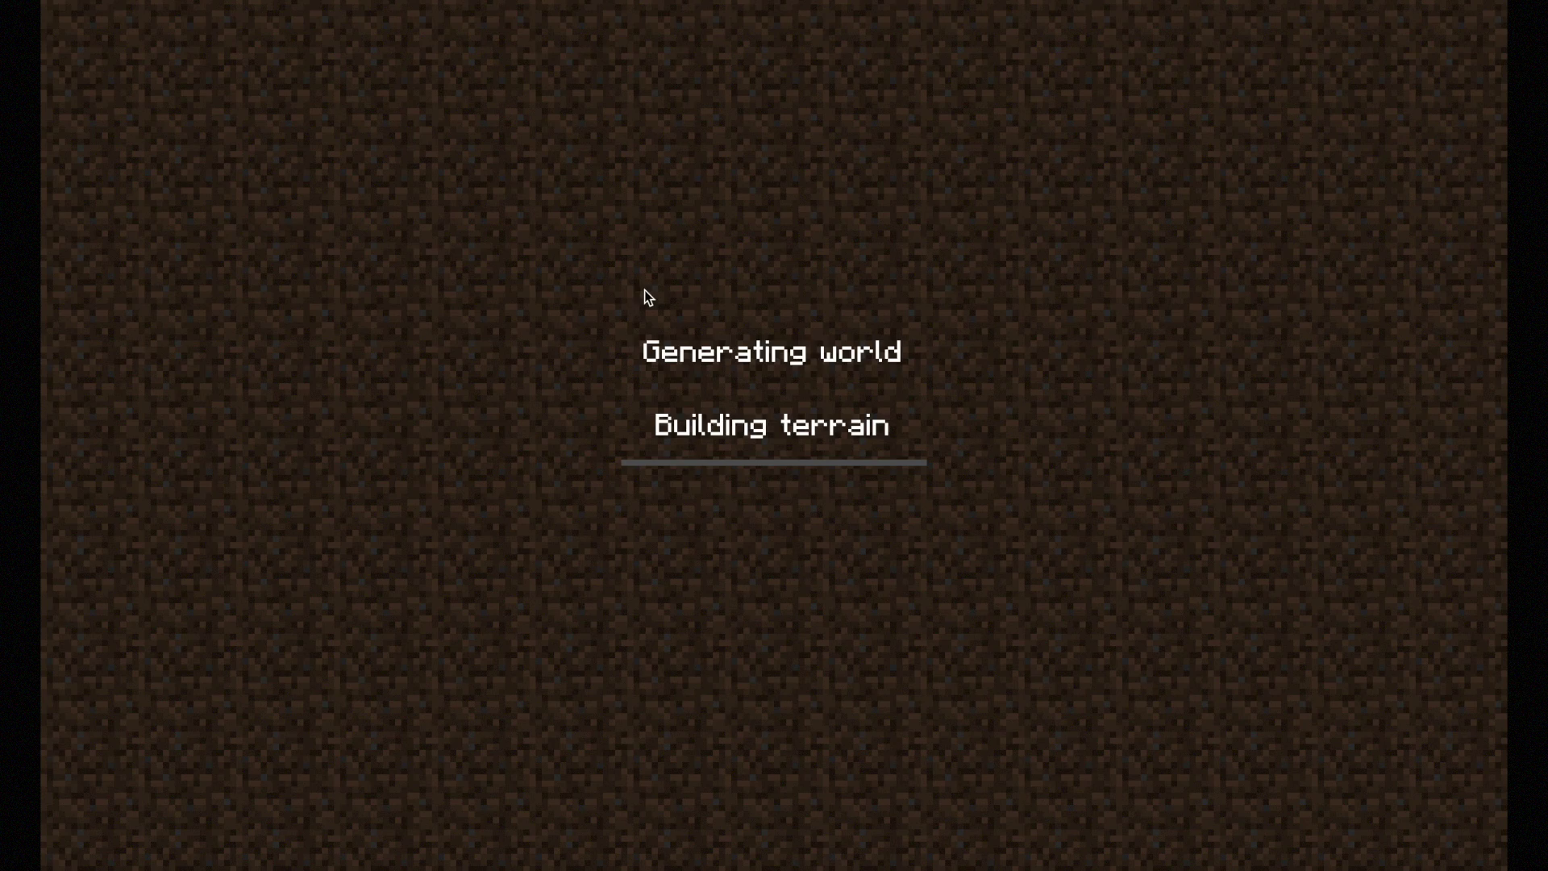
{"action": "key", "text": "Escape"}
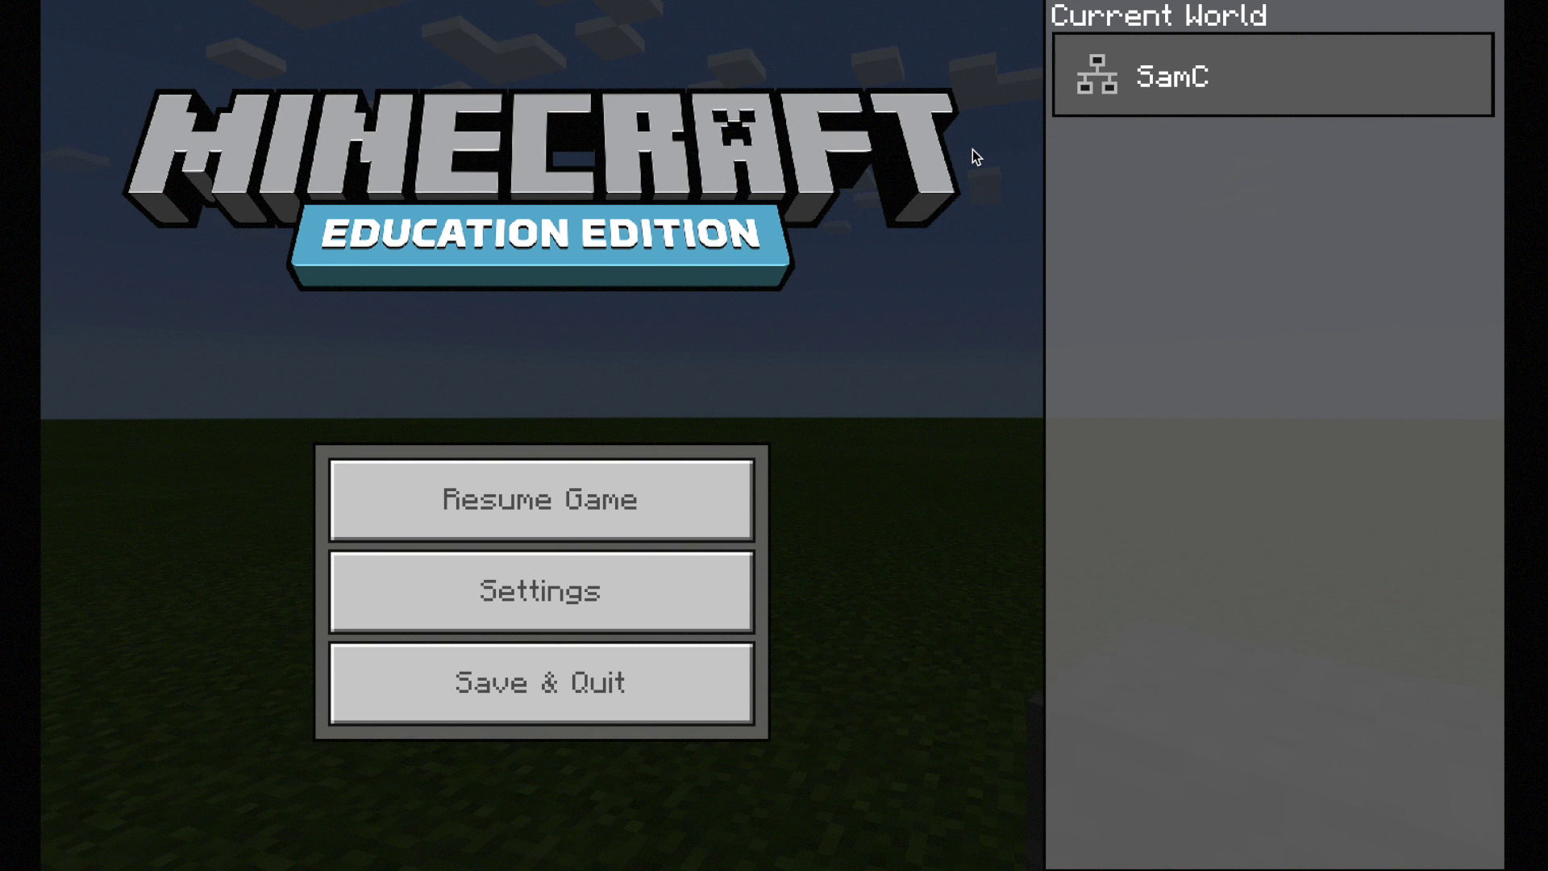
{"action": "left_click", "coordinate": [635, 674]}
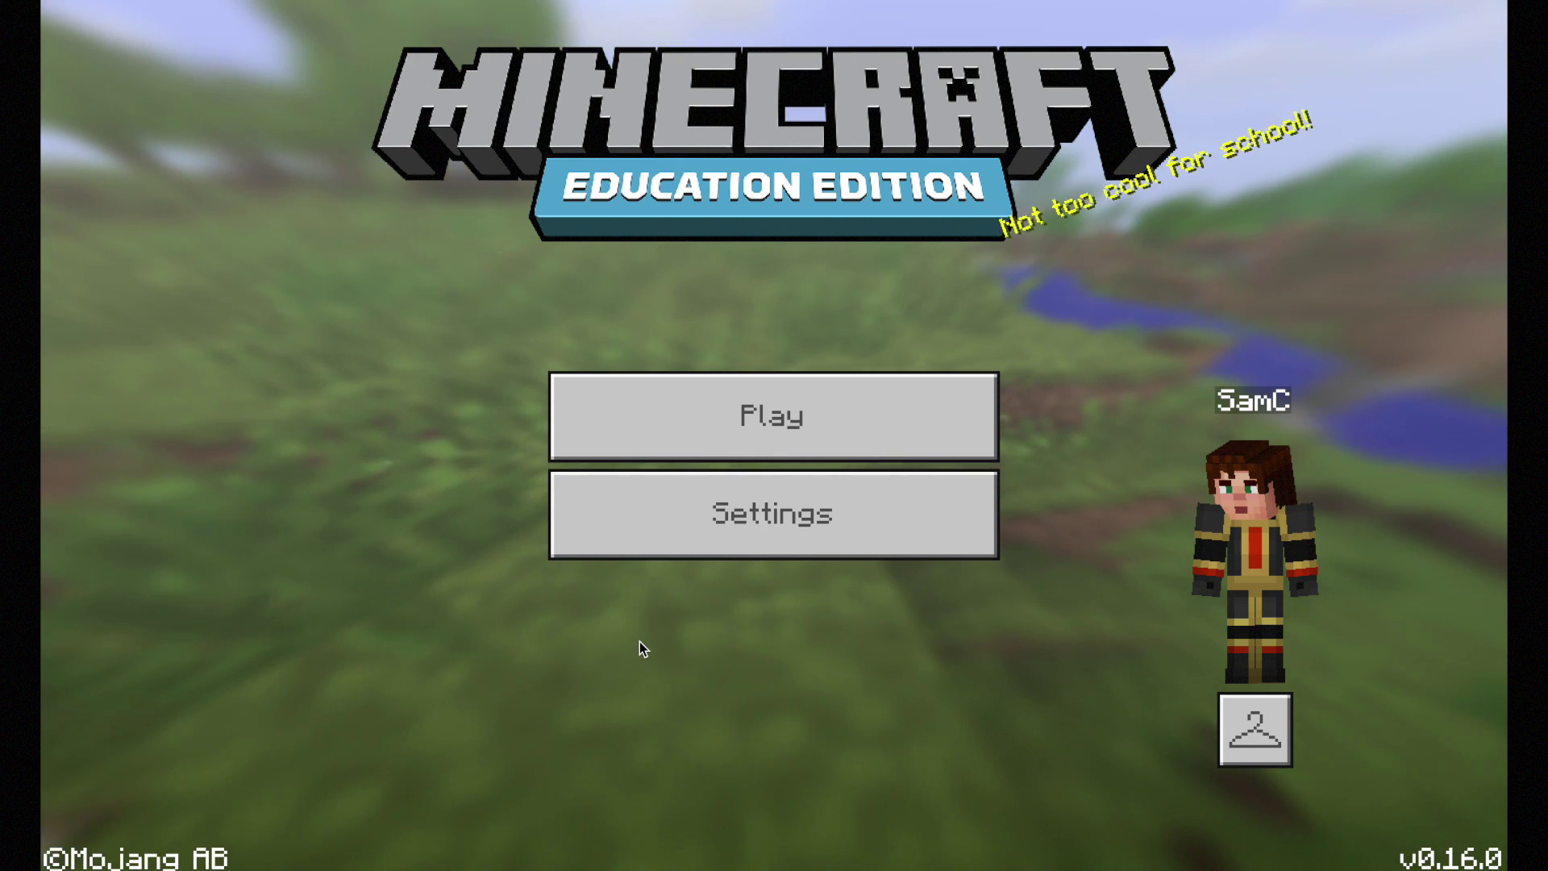
Step: Browse the Audio, Language and Video settings pages, scrolling through Video Settings
{"action": "left_click", "coordinate": [639, 513]}
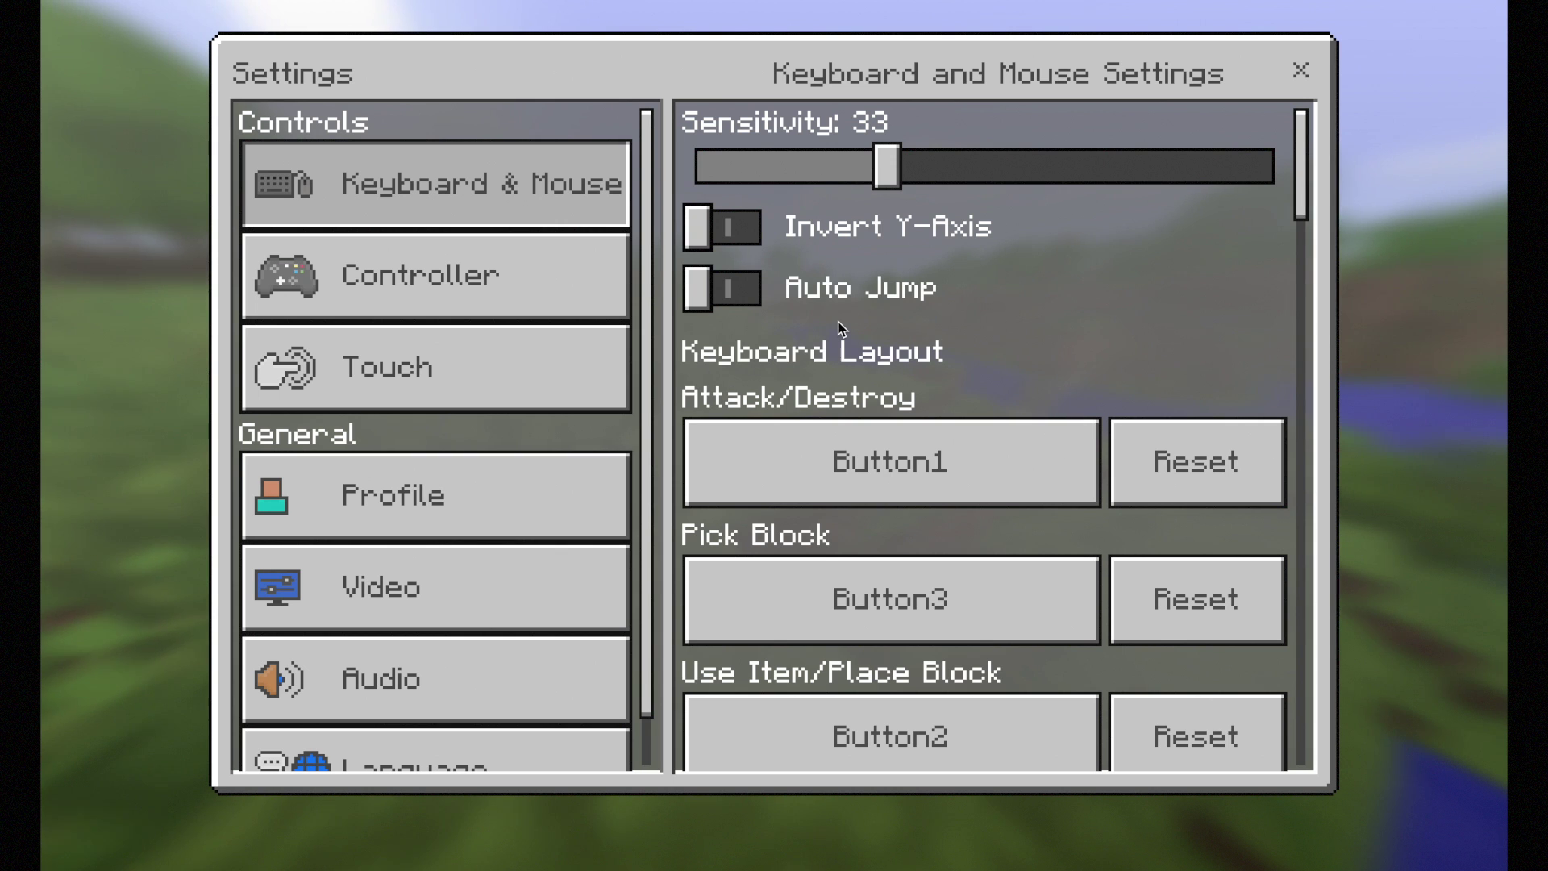
{"action": "left_click", "coordinate": [387, 681]}
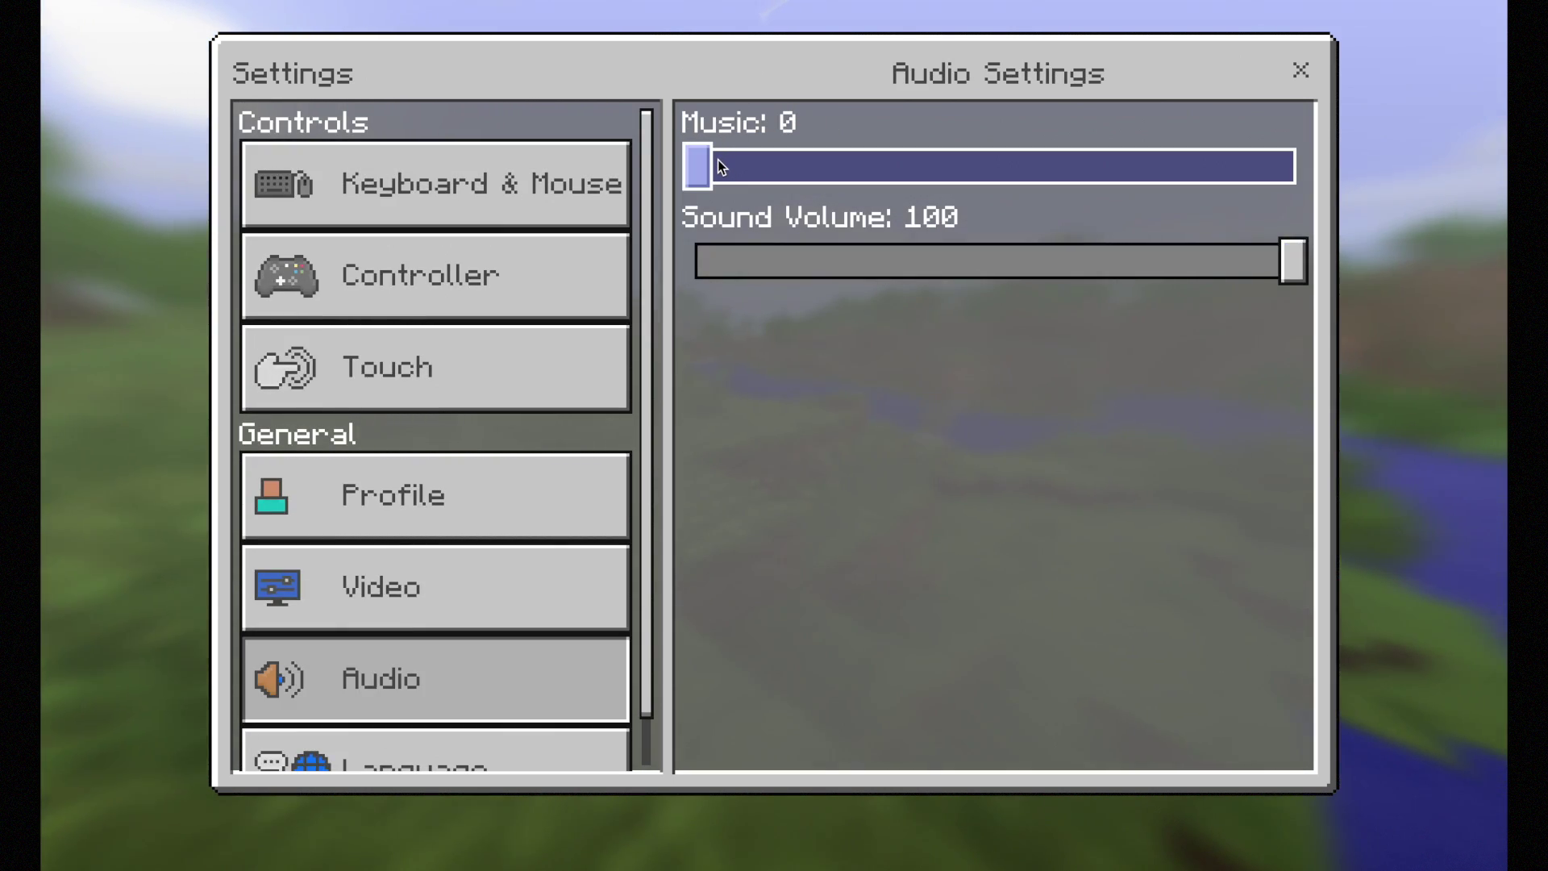
{"action": "scroll", "coordinate": [346, 423], "scroll_direction": "down", "scroll_amount": 1}
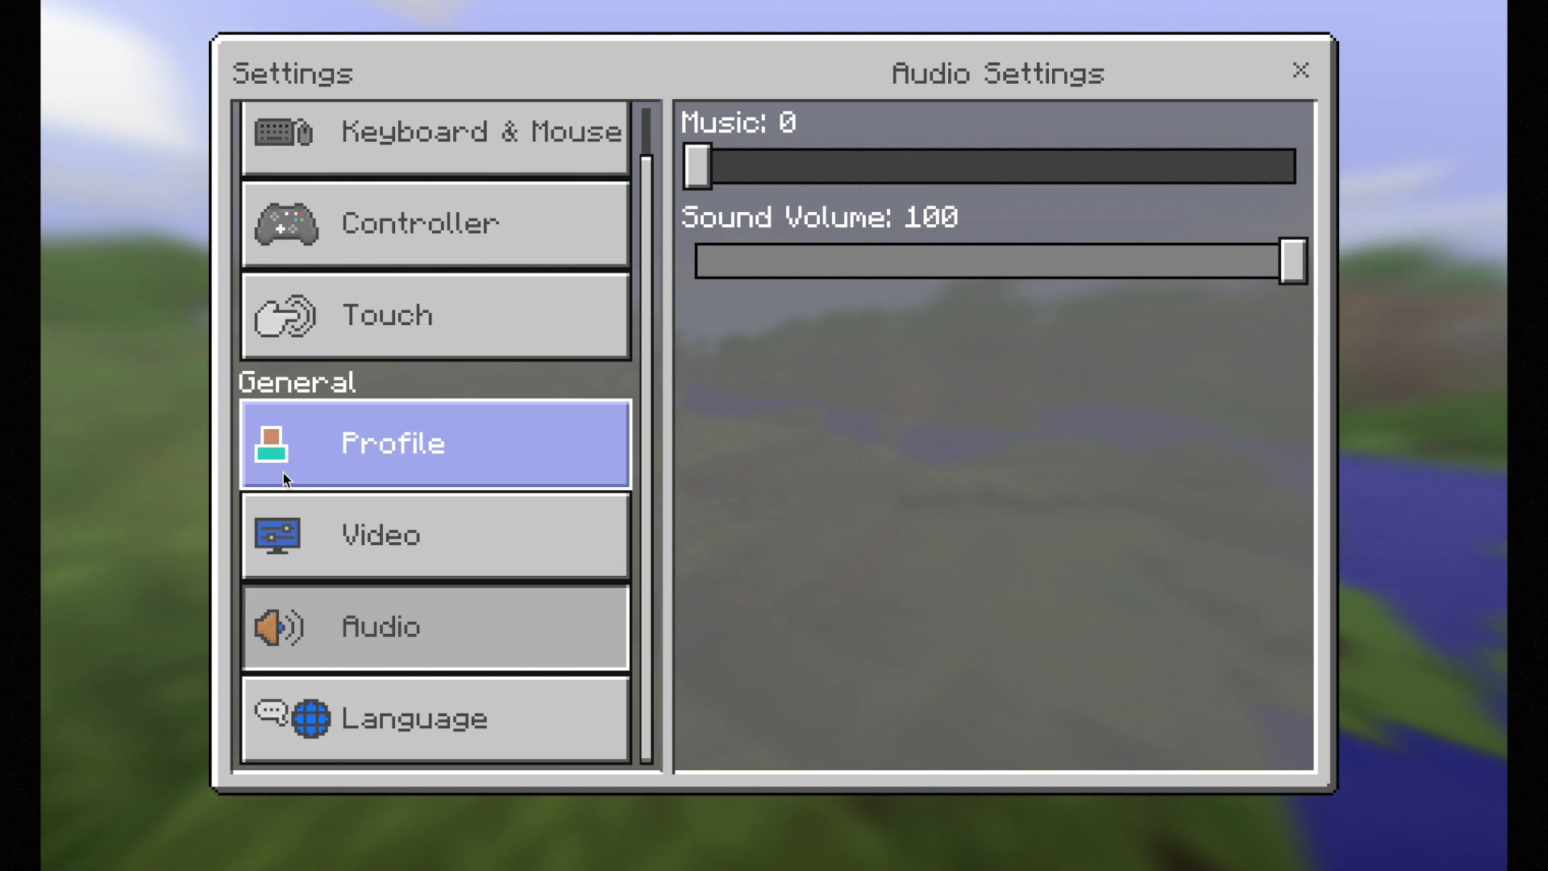
{"action": "left_click", "coordinate": [308, 731]}
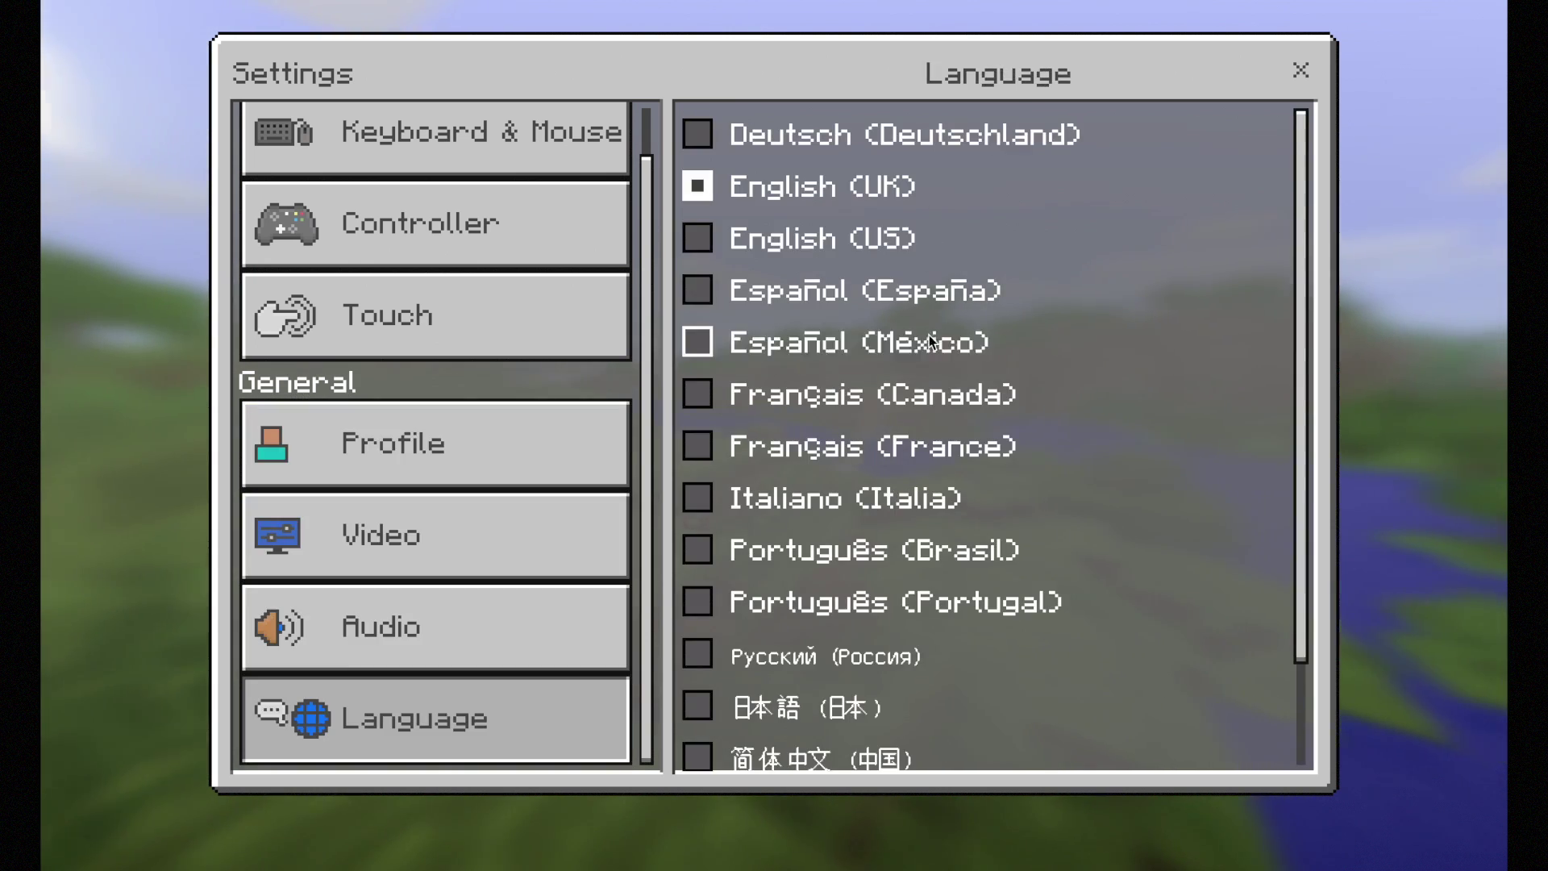
{"action": "scroll", "coordinate": [929, 336], "scroll_direction": "down", "scroll_amount": 3}
{"action": "left_click", "coordinate": [449, 553]}
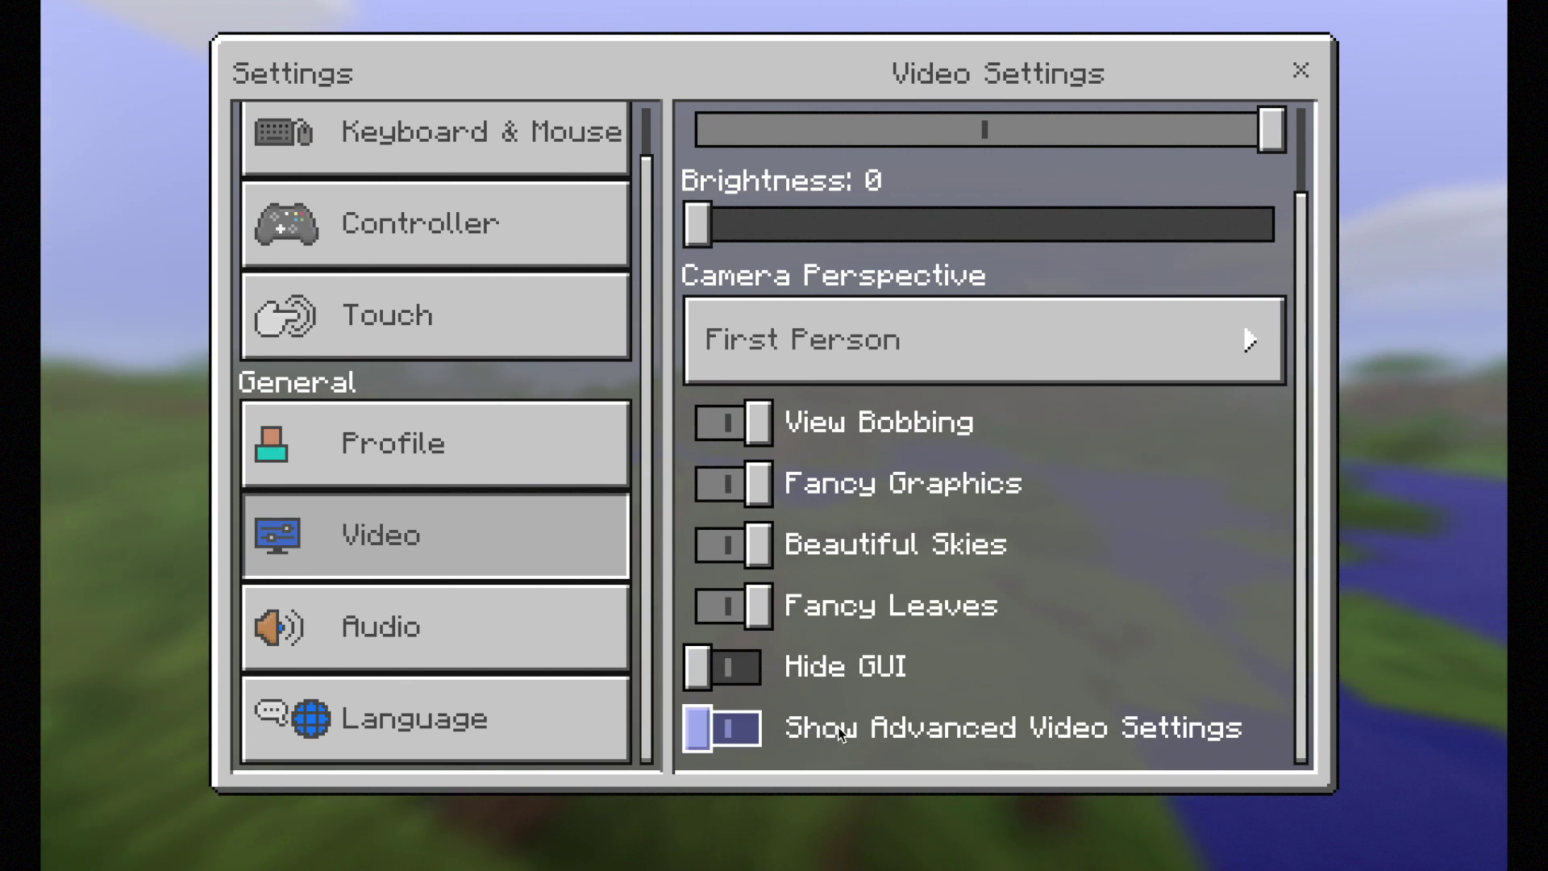
{"action": "scroll", "coordinate": [806, 473], "scroll_direction": "up", "scroll_amount": 2}
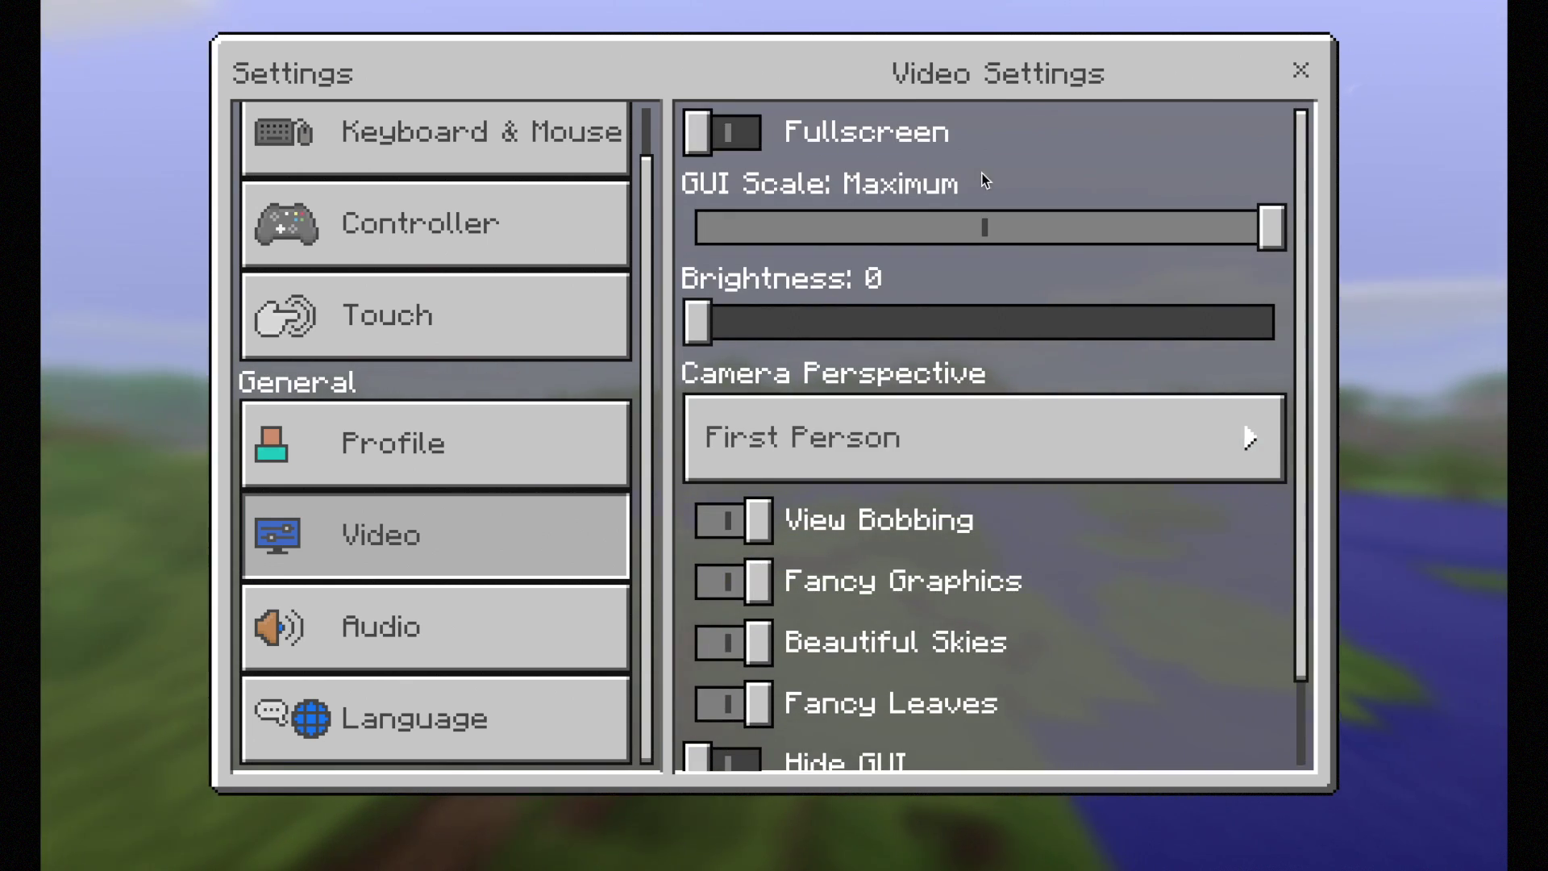
{"action": "scroll", "coordinate": [1061, 308], "scroll_direction": "down", "scroll_amount": 2}
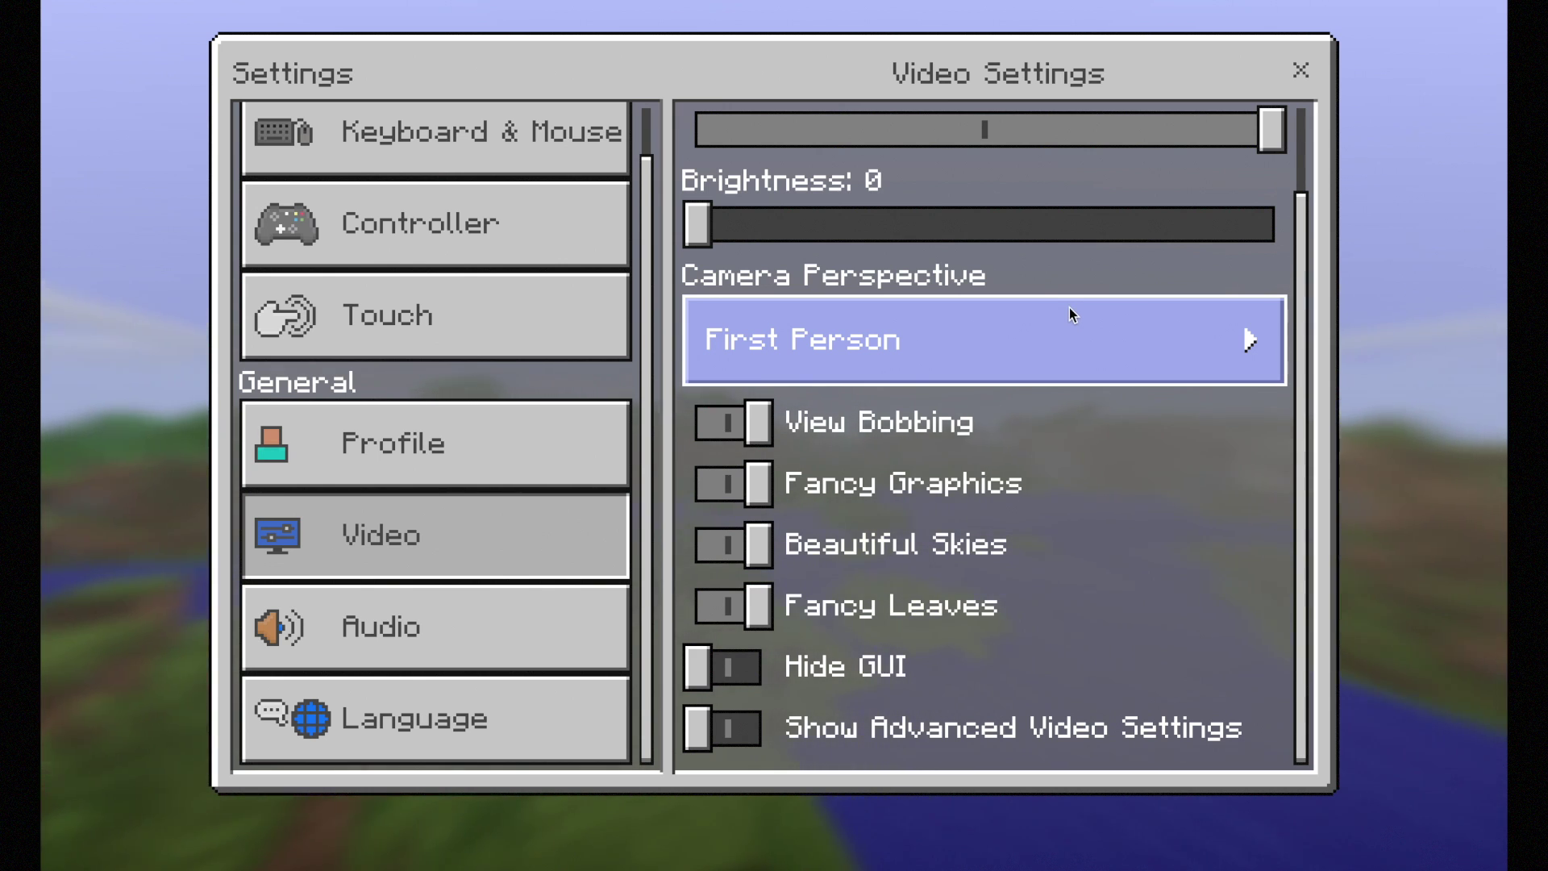
{"action": "scroll", "coordinate": [968, 420], "scroll_direction": "up", "scroll_amount": 2}
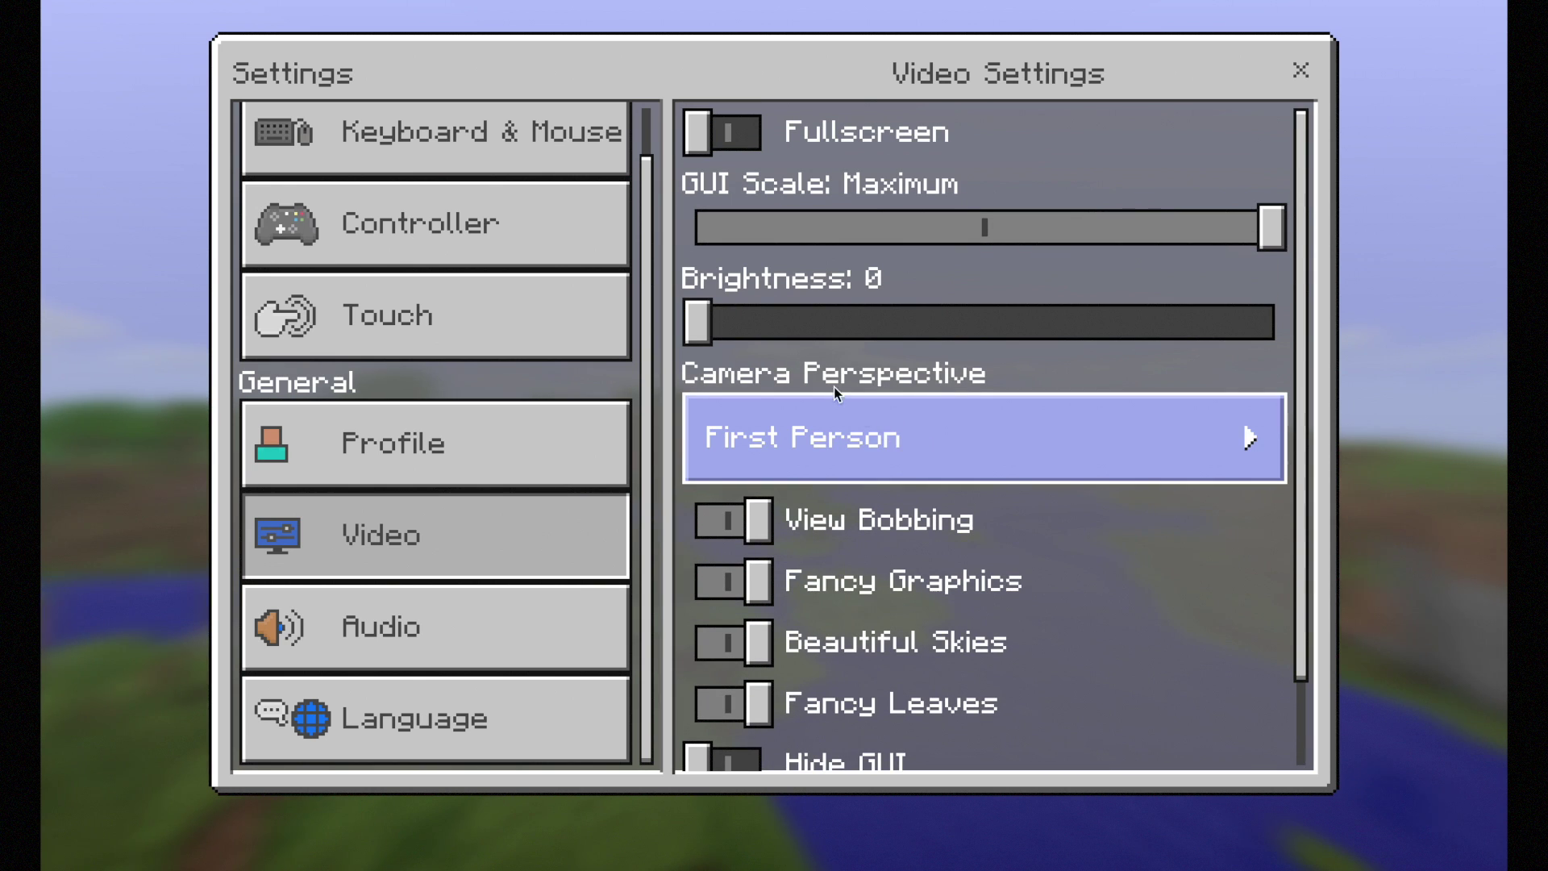
Step: Look through the Touch, Controller and Keyboard & Mouse settings, then close Settings
{"action": "left_click", "coordinate": [532, 330]}
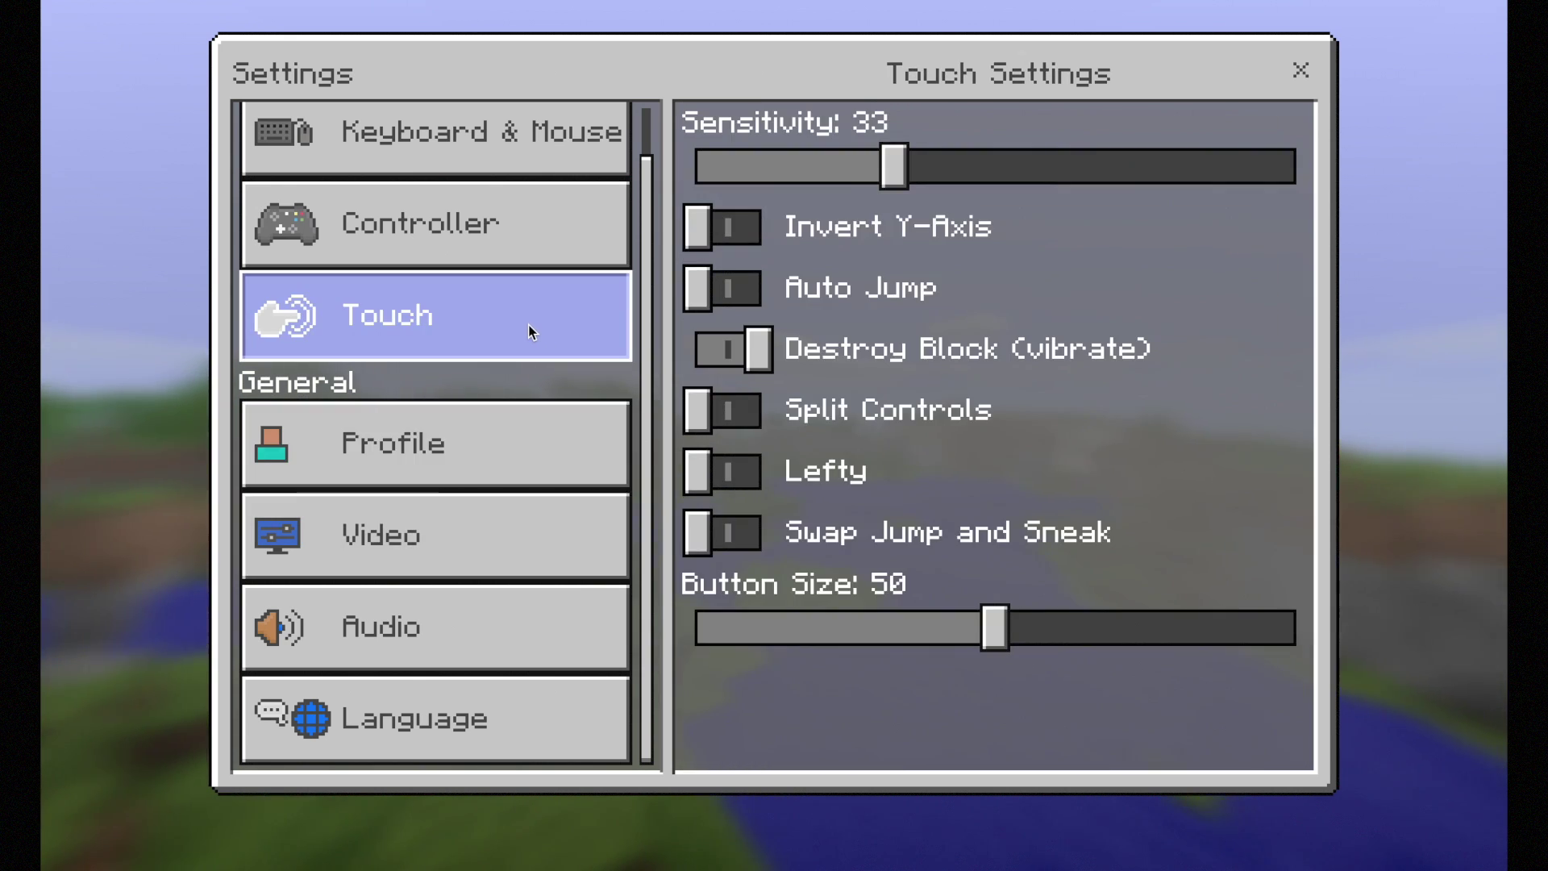
{"action": "left_click", "coordinate": [468, 214]}
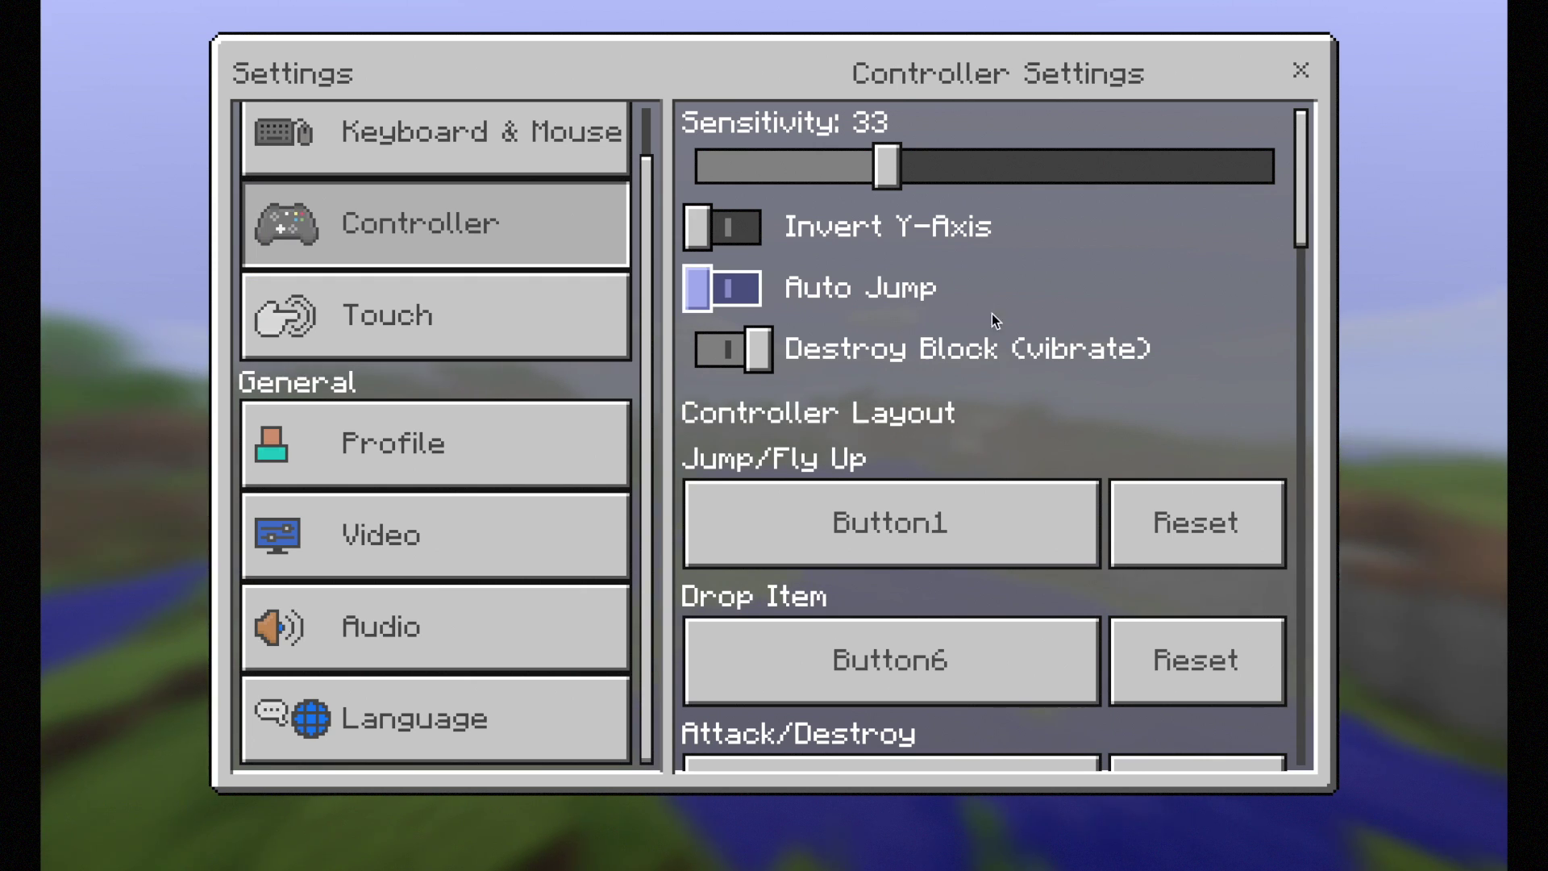
{"action": "scroll", "coordinate": [1047, 333], "scroll_direction": "down", "scroll_amount": 3}
{"action": "scroll", "coordinate": [1047, 333], "scroll_direction": "down", "scroll_amount": 3}
{"action": "scroll", "coordinate": [1047, 341], "scroll_direction": "up", "scroll_amount": 4}
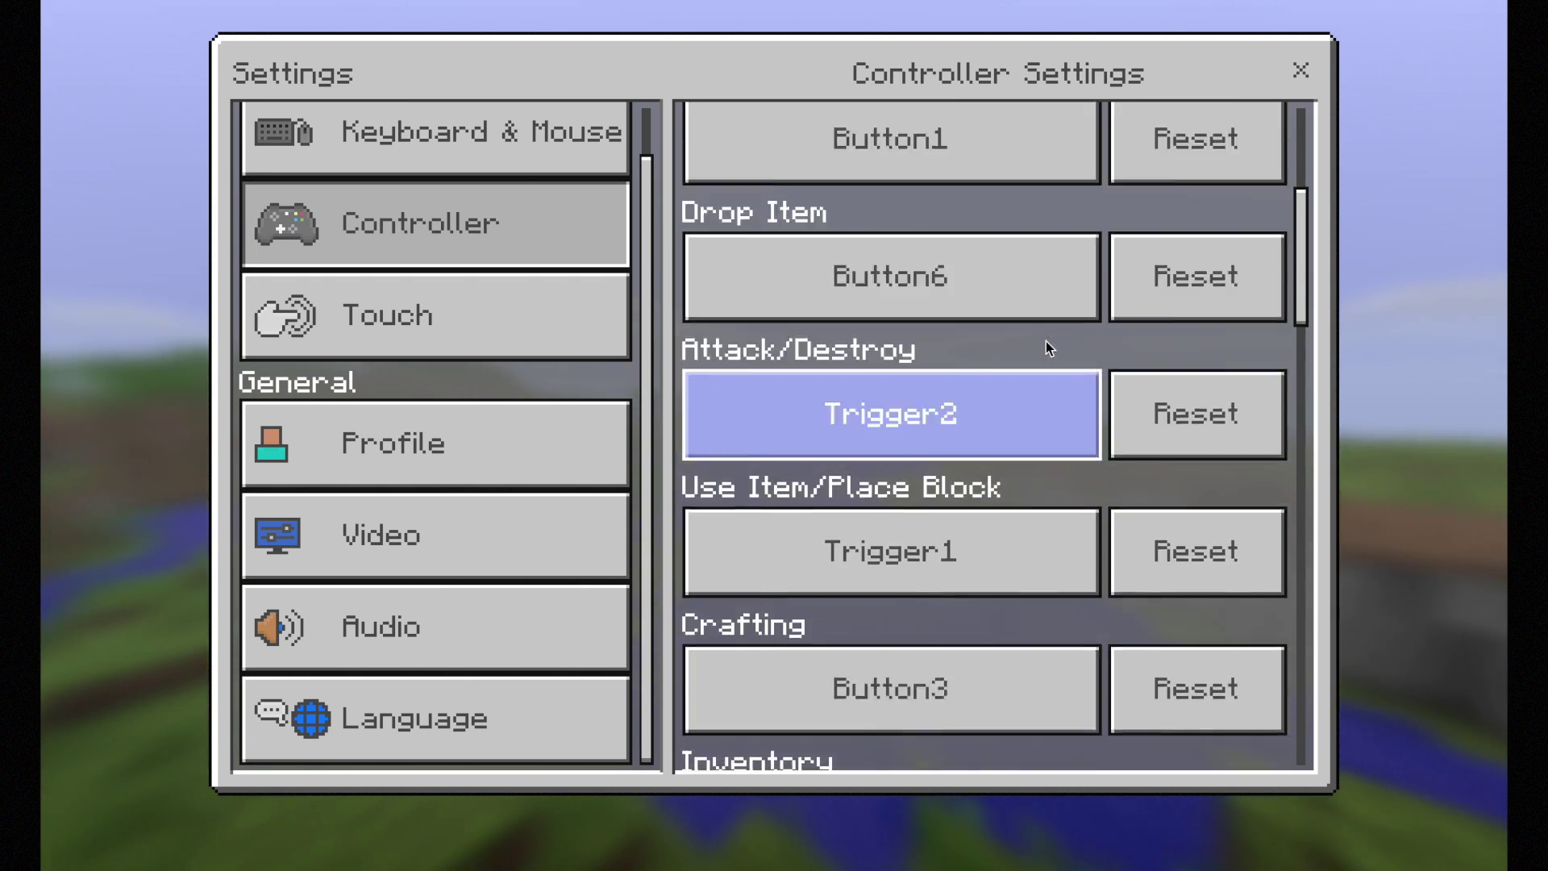
{"action": "scroll", "coordinate": [592, 225], "scroll_direction": "up", "scroll_amount": 1}
{"action": "left_click", "coordinate": [489, 203]}
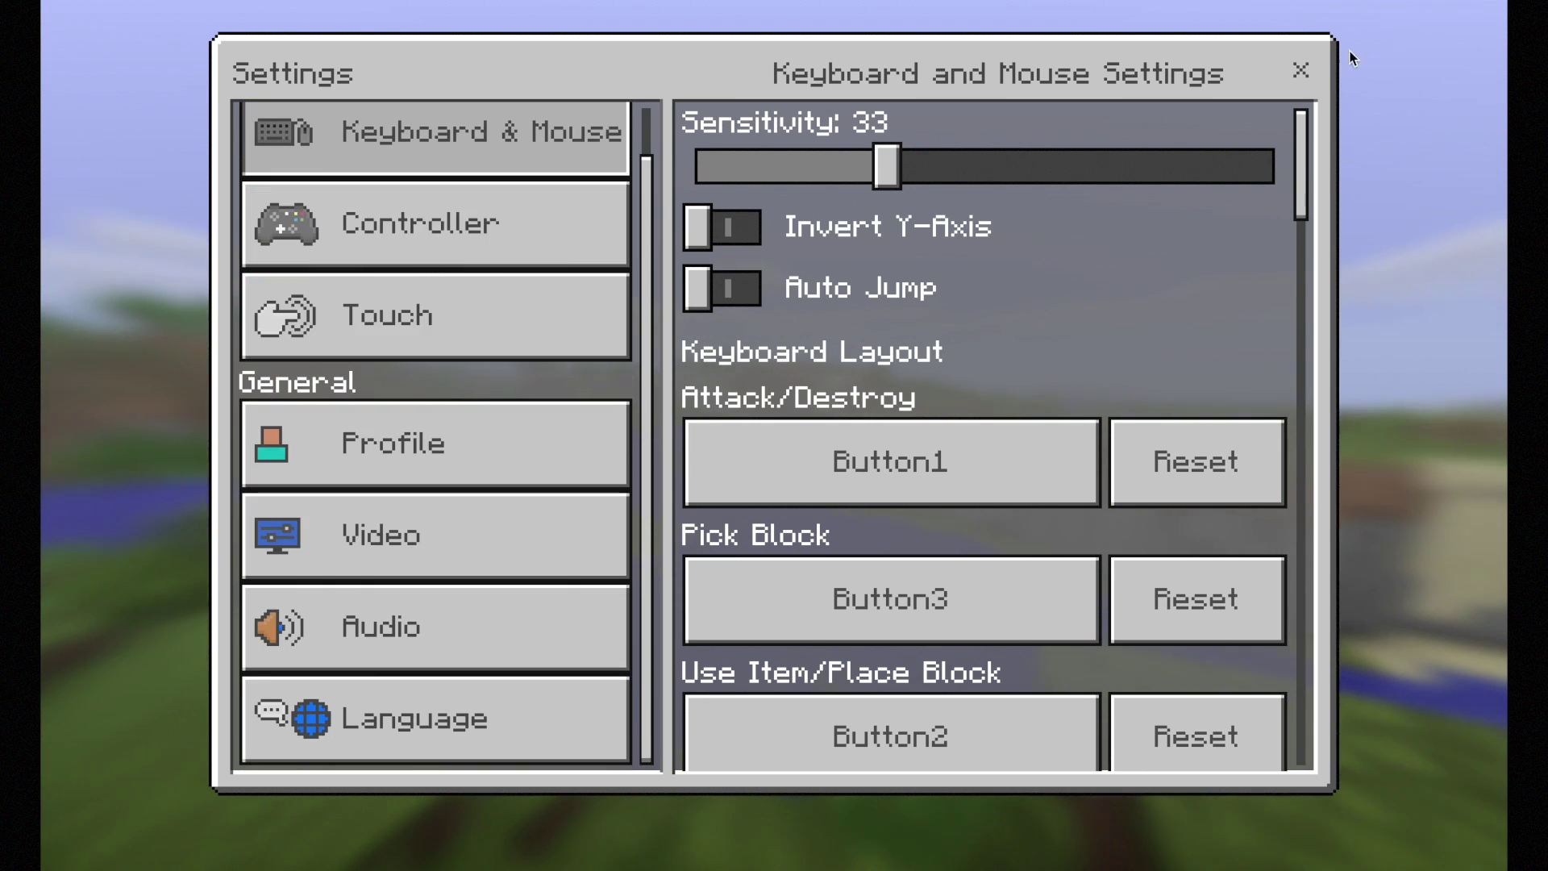
{"action": "left_click", "coordinate": [1289, 80]}
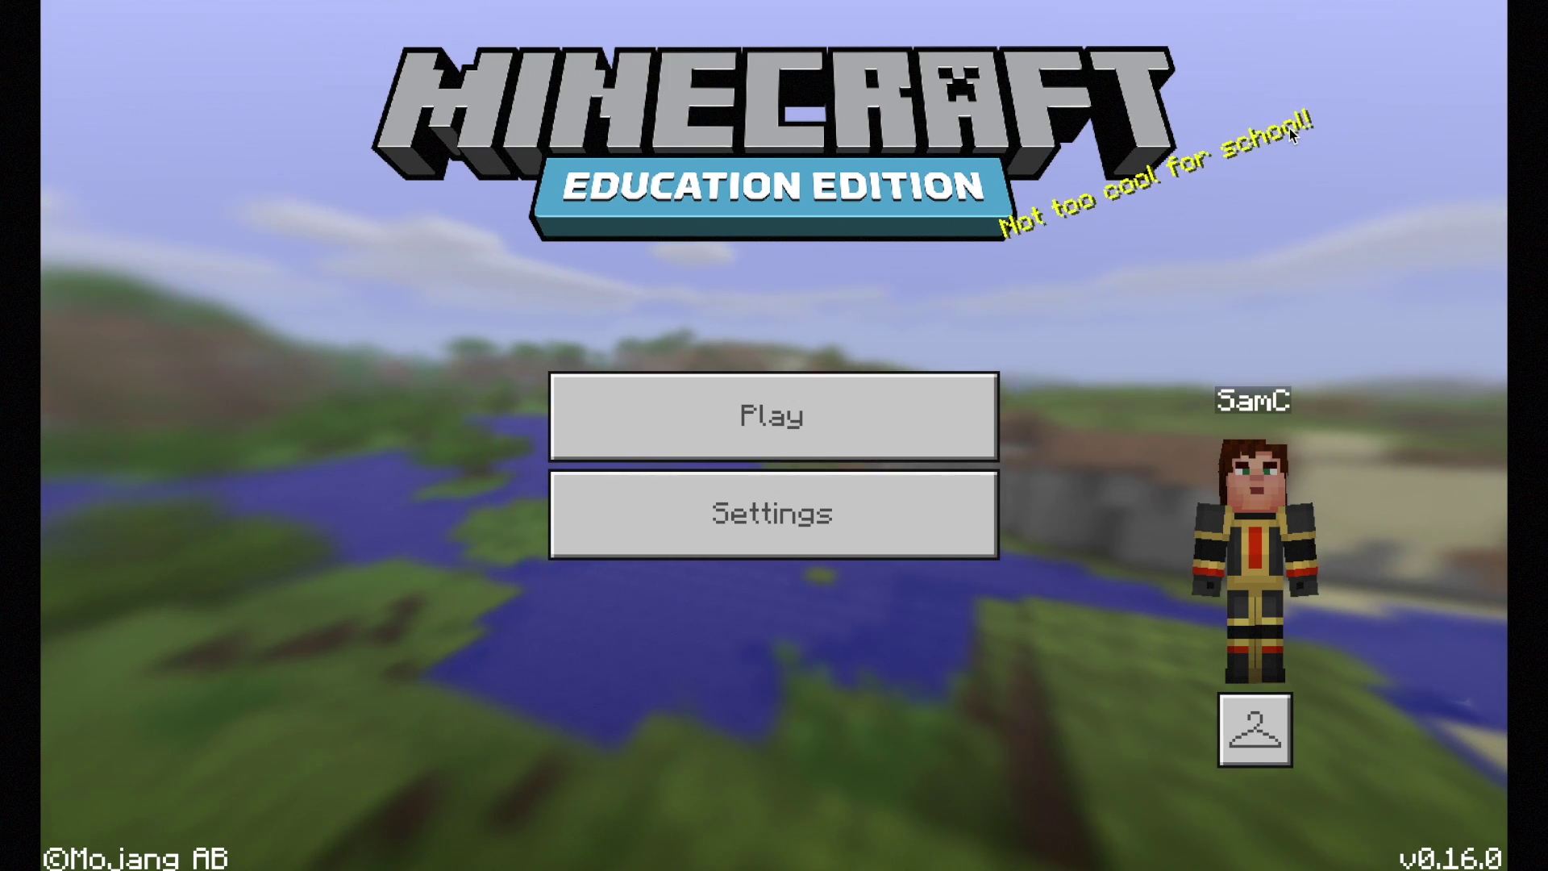
Step: Open the Choose Skin screen from the hanger button under the character
{"action": "left_click", "coordinate": [1259, 729]}
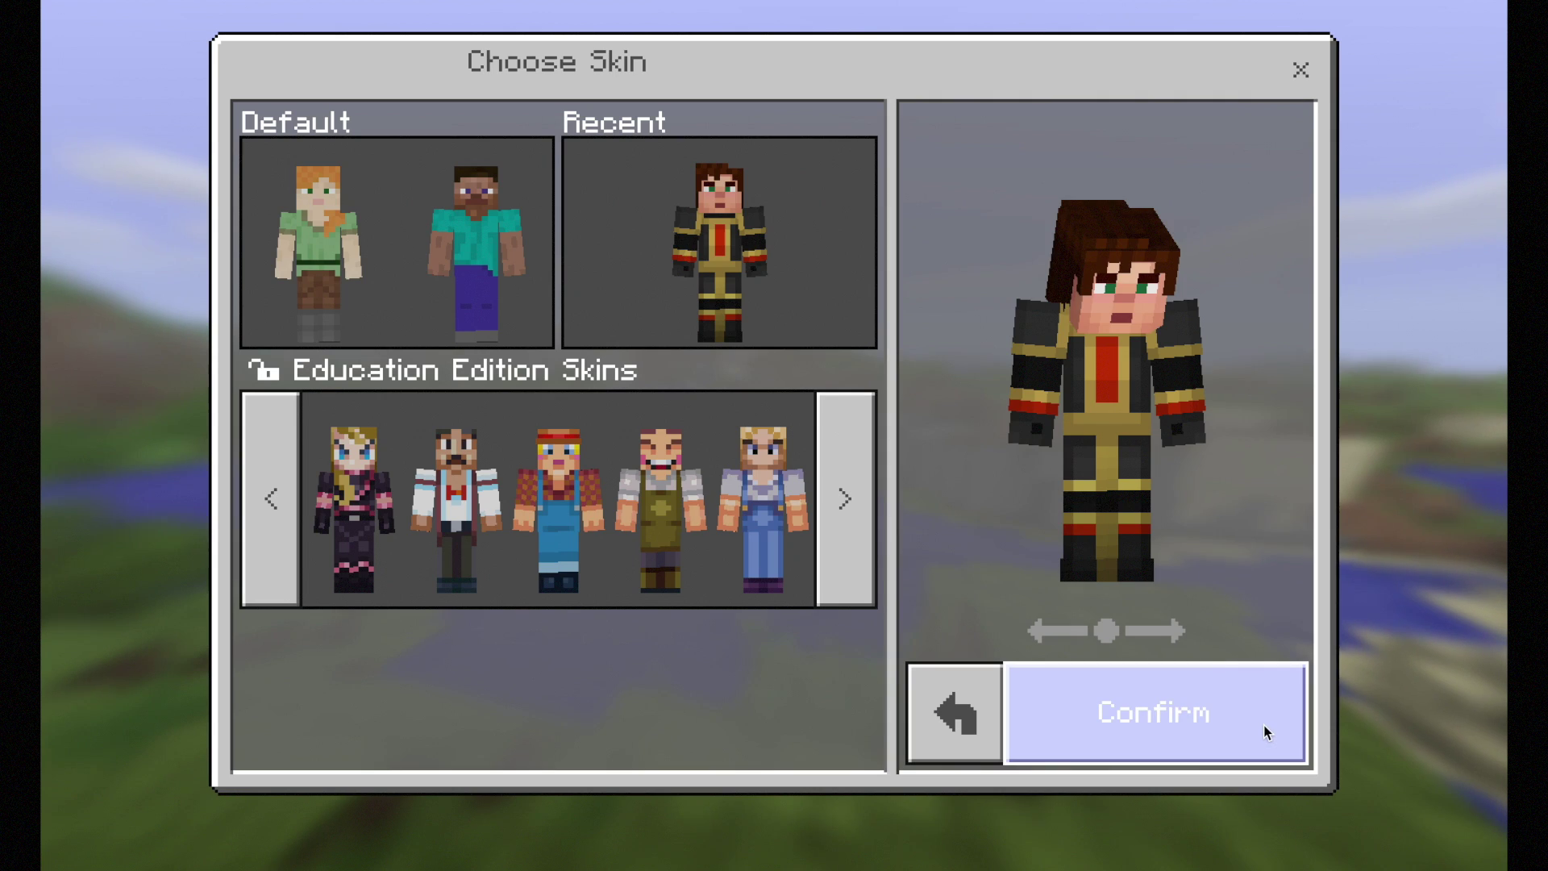